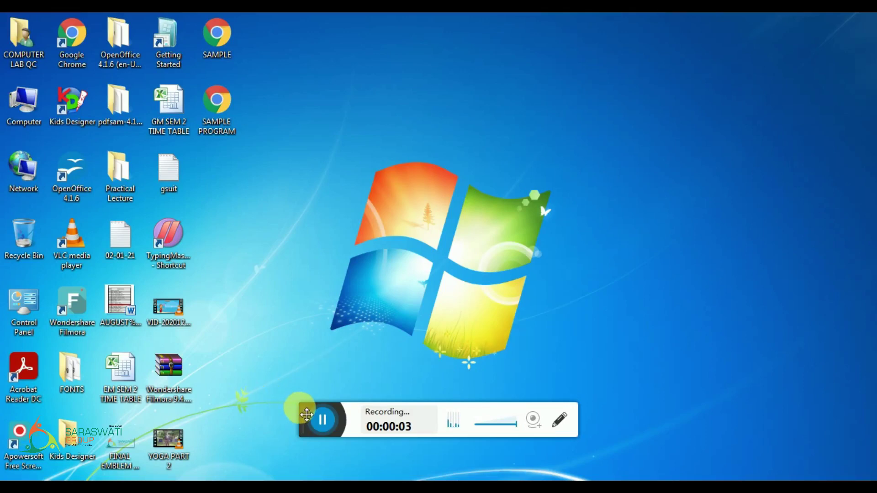
# Step: Launch PowerPoint 2010 from Start > All Programs > Microsoft Office
pyautogui.moveTo(307, 414); pyautogui.dragTo(338, 477)
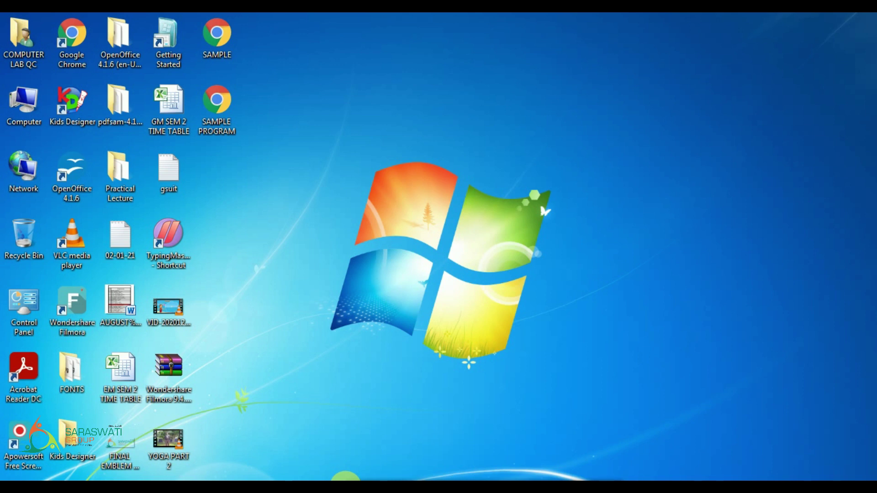
pyautogui.press('super')
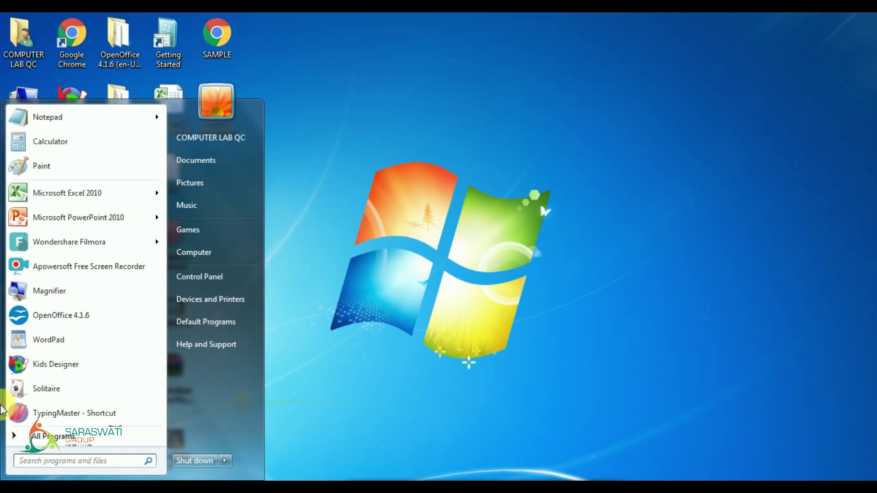
pyautogui.click(26, 436)
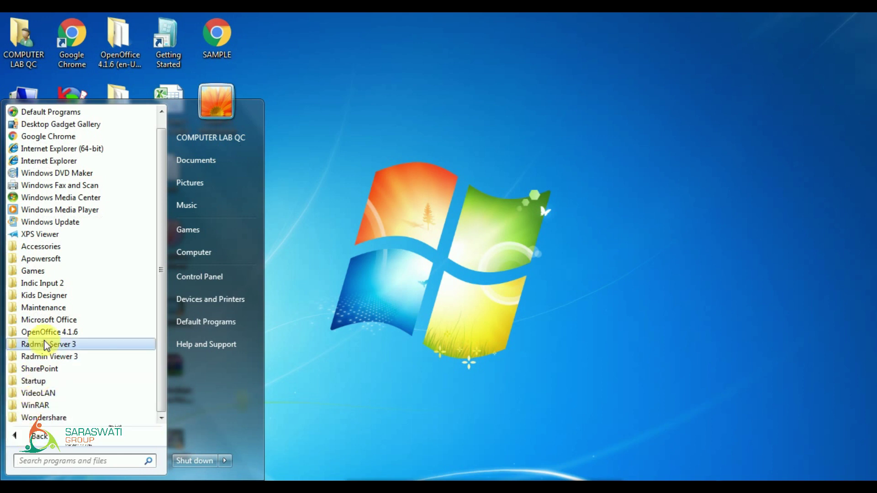
pyautogui.click(61, 320)
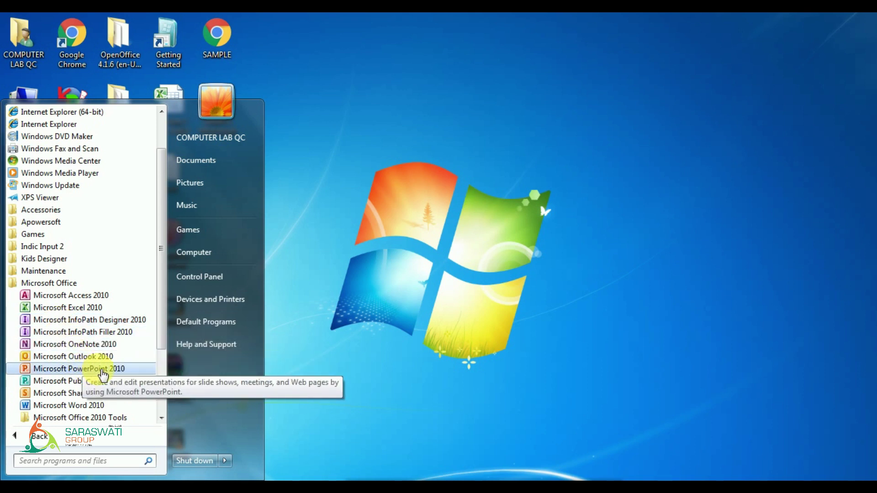
pyautogui.click(101, 371)
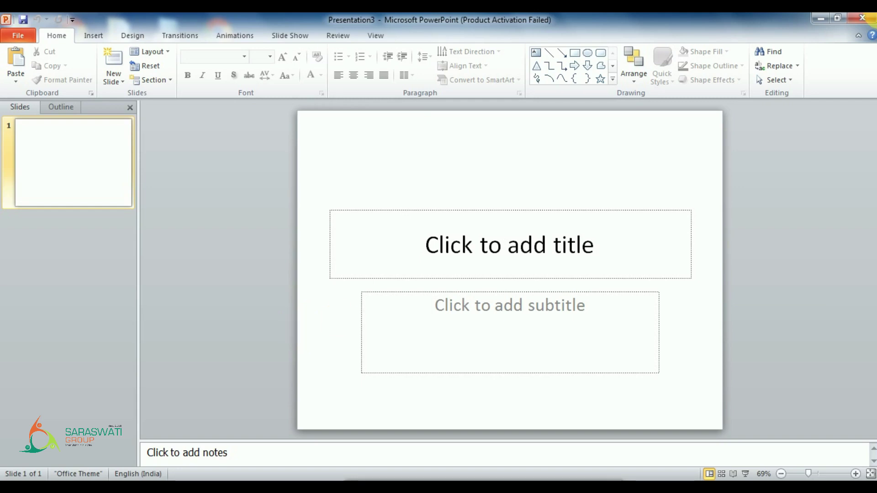
# Step: Close PowerPoint, then relaunch PowerPoint 2010 by searching 'power' in the Start menu
pyautogui.click(863, 18)
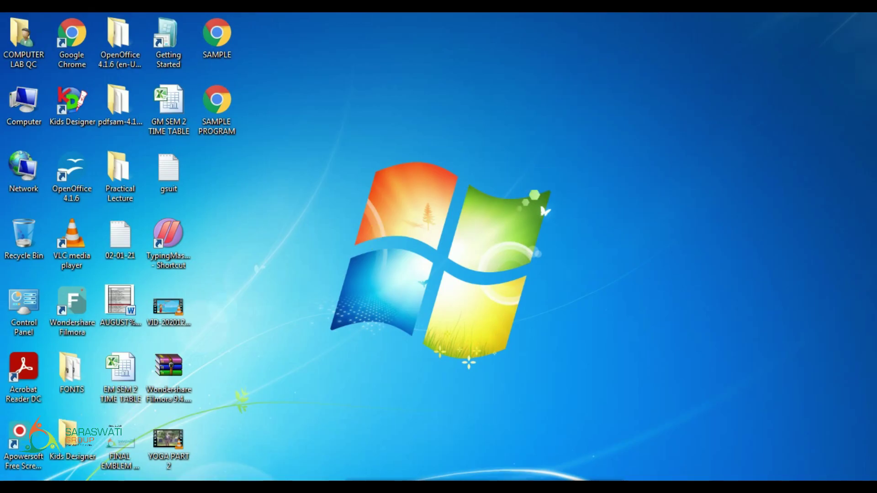
pyautogui.press('super')
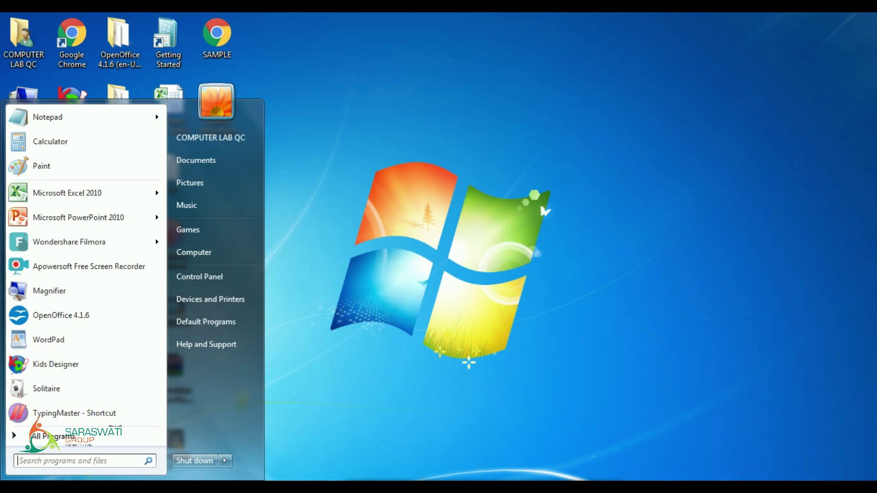
pyautogui.write('power')
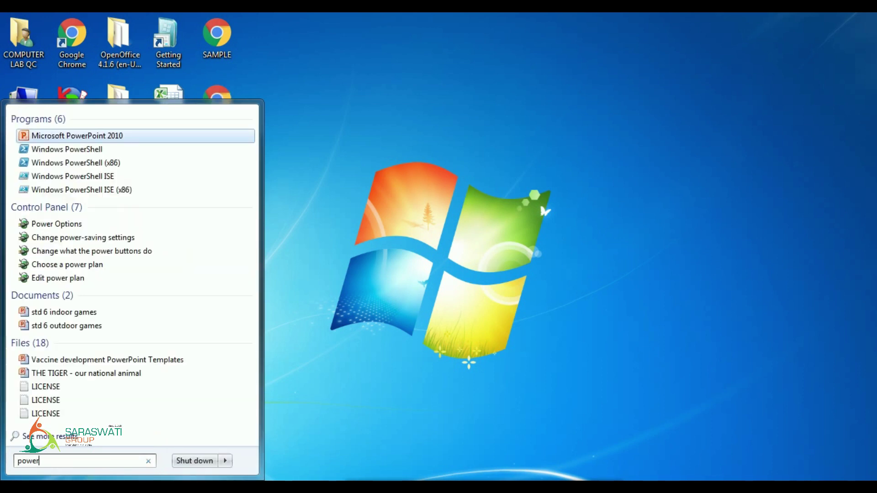
pyautogui.click(117, 137)
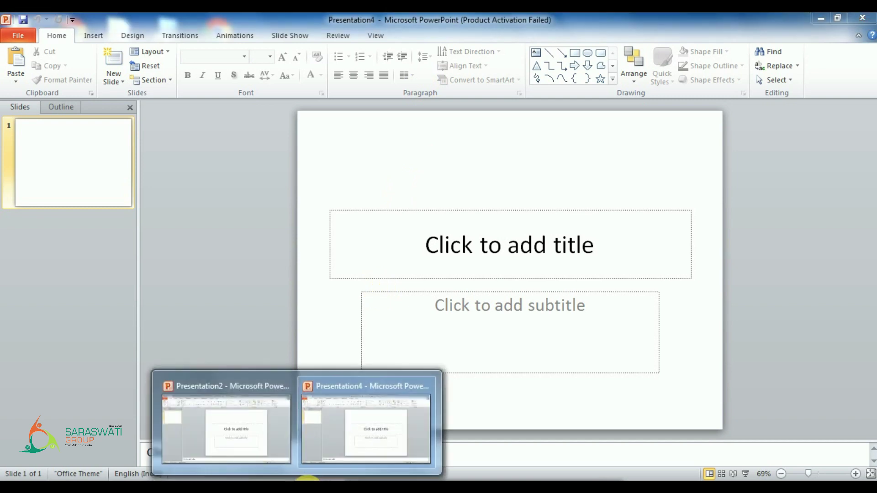
# Step: Close the Presentation2 window from its taskbar thumbnail
pyautogui.click(286, 387)
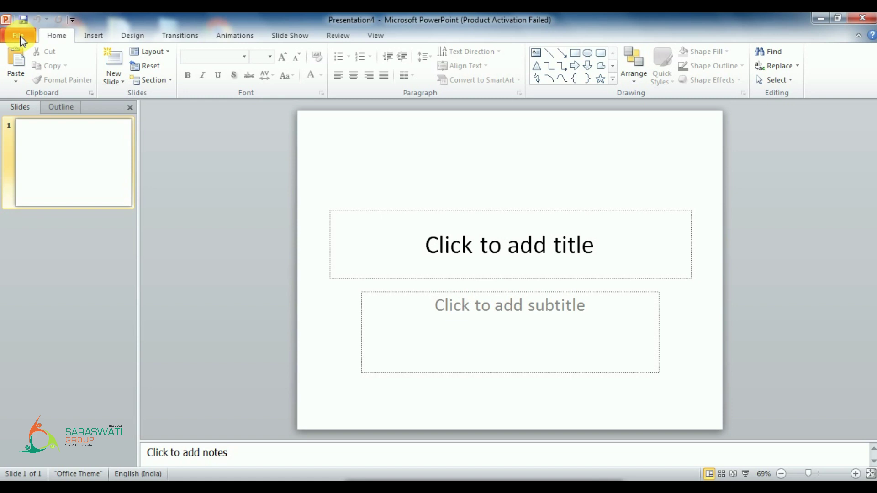
# Step: Show the nine Office Theme layouts in the New Slide gallery for Presentation4
pyautogui.click(20, 35)
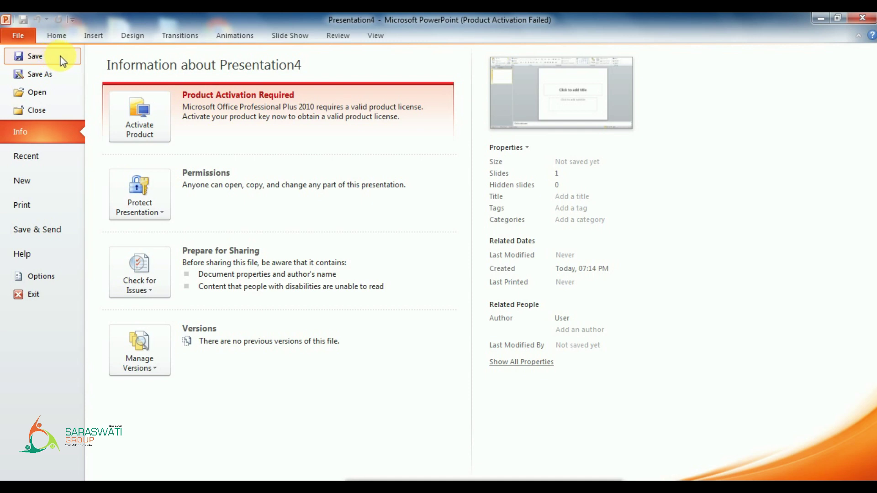
pyautogui.click(56, 36)
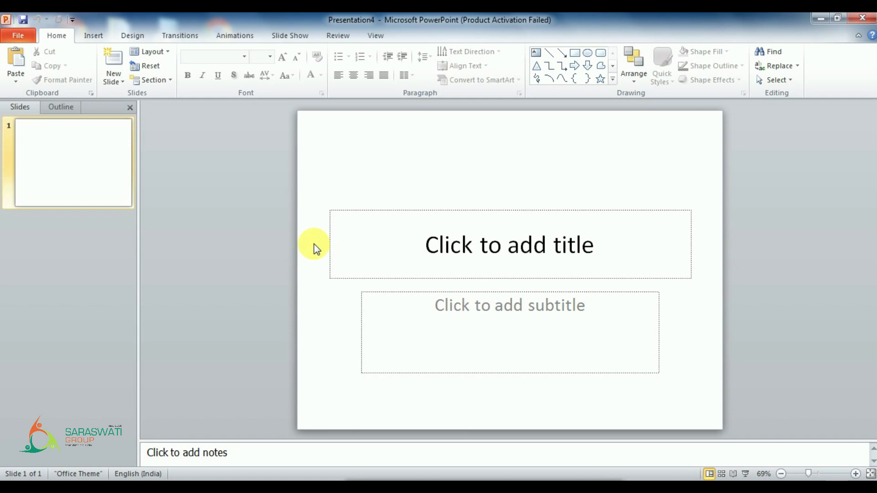
pyautogui.click(119, 83)
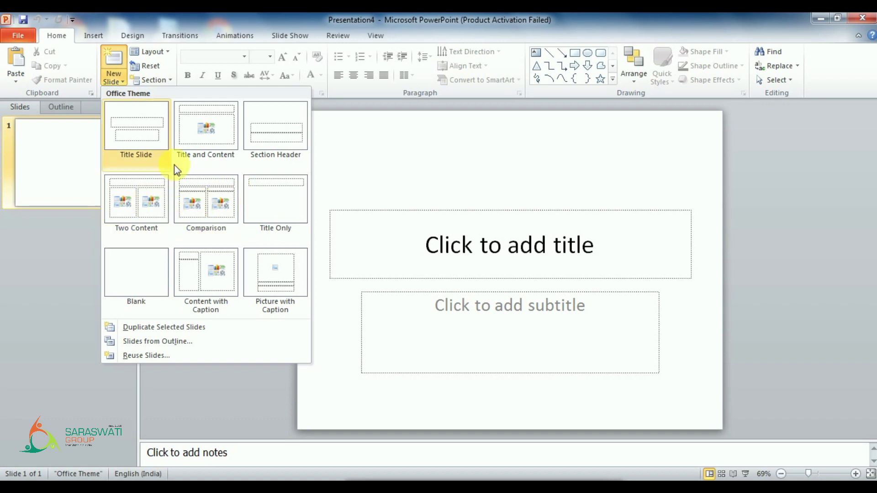
# Step: Add a Title and Content slide as slide 2, then reselect slide 1
pyautogui.click(202, 135)
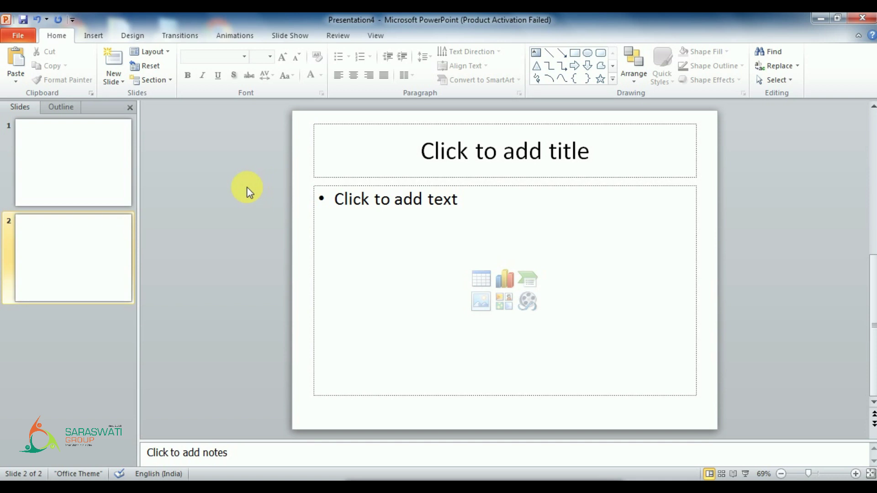
pyautogui.click(97, 166)
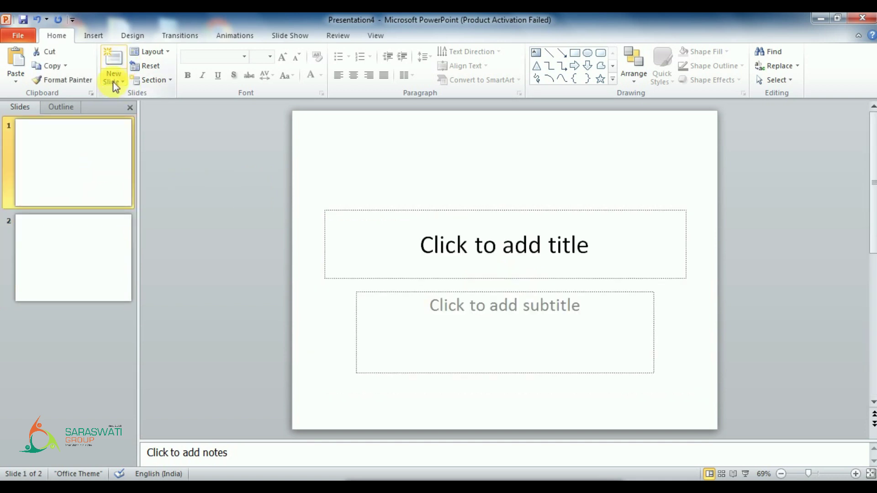
pyautogui.click(115, 82)
pyautogui.click(464, 157)
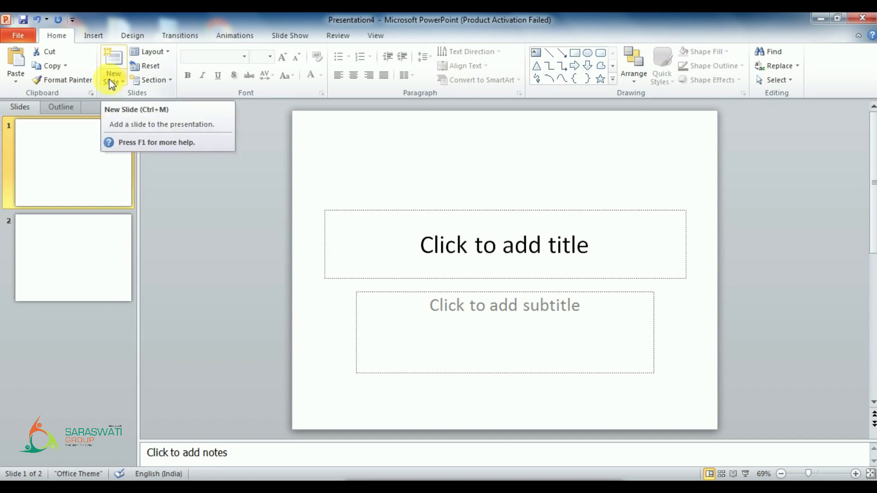
pyautogui.click(221, 178)
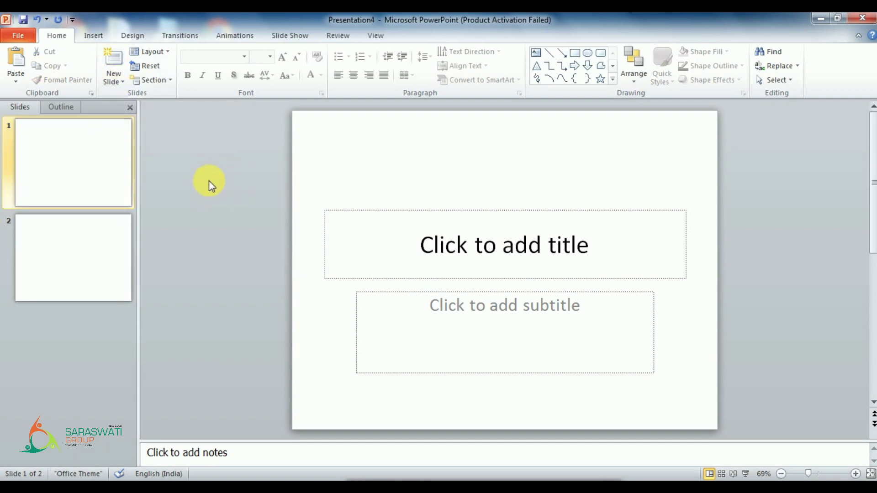
pyautogui.click(87, 172)
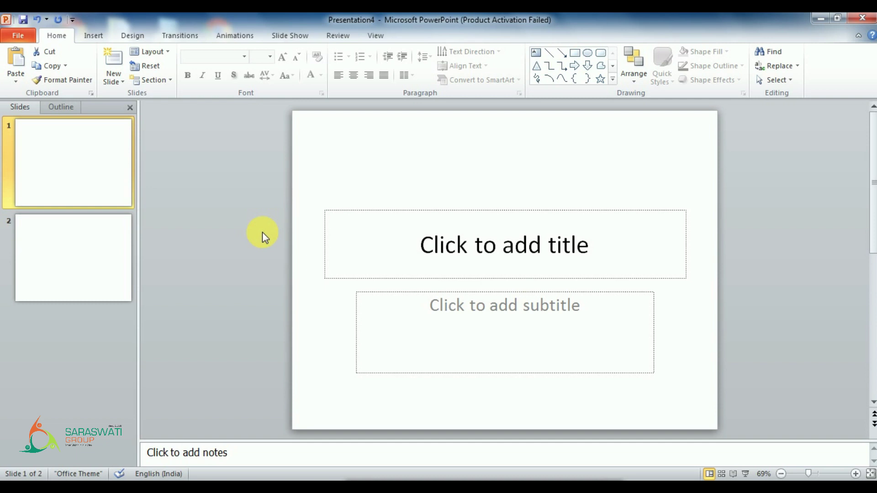
# Step: Open 'THE TIGER - our national animal' from Recent and close Presentation4 without saving
pyautogui.click(18, 35)
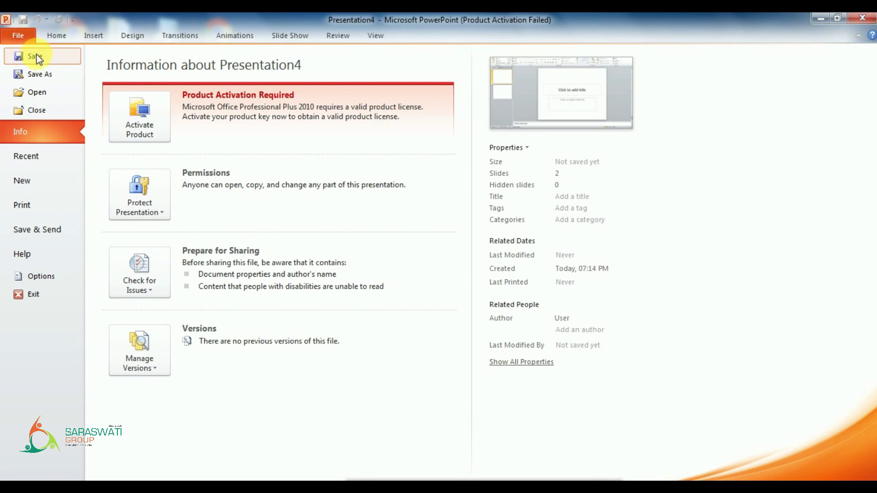
pyautogui.click(50, 93)
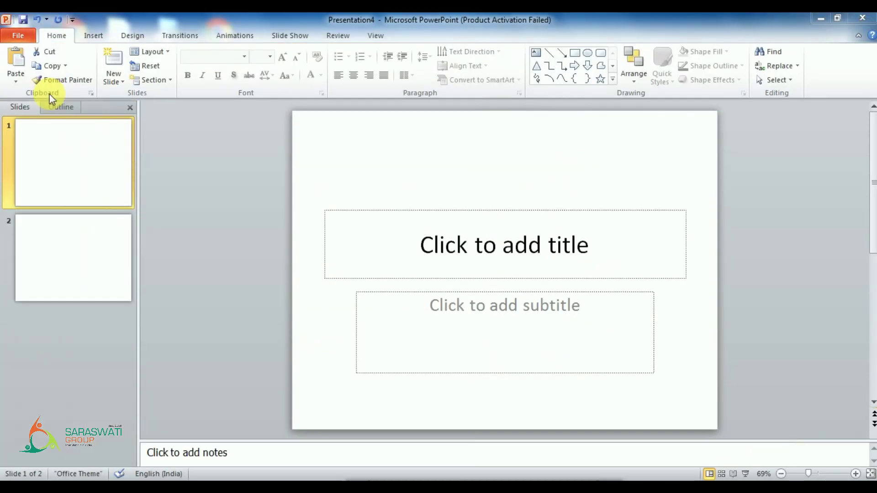
pyautogui.click(392, 298)
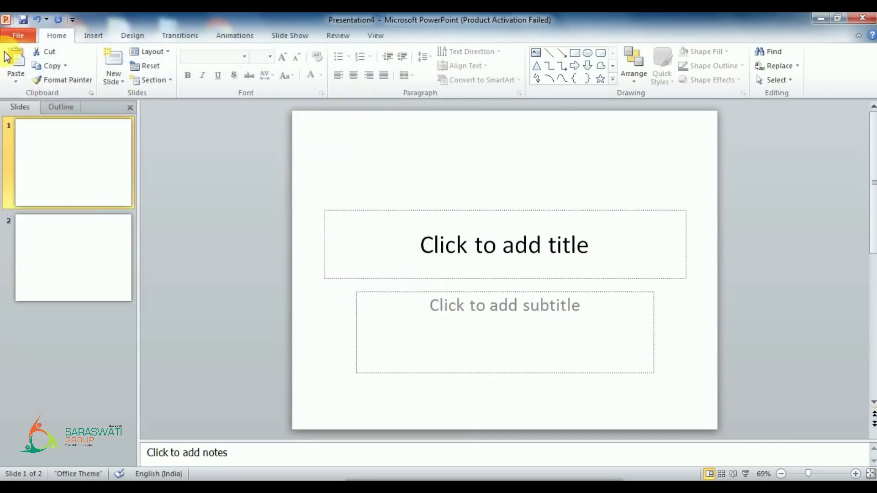
pyautogui.click(19, 37)
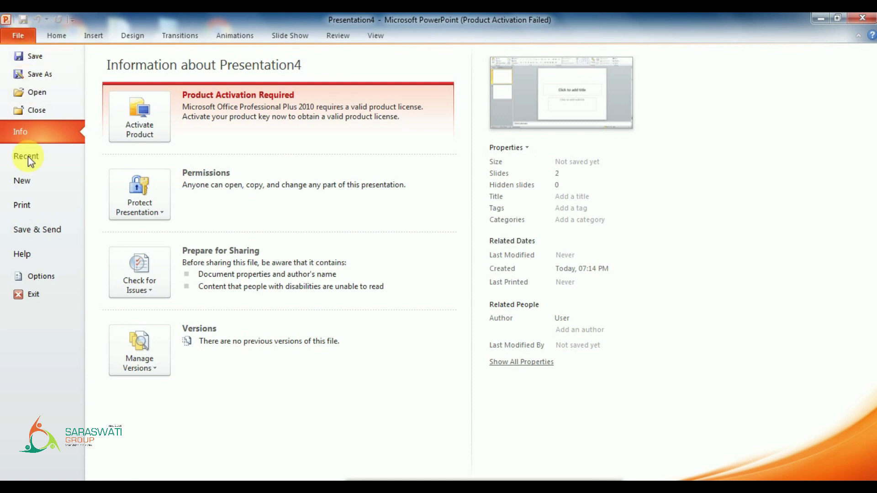
pyautogui.click(41, 158)
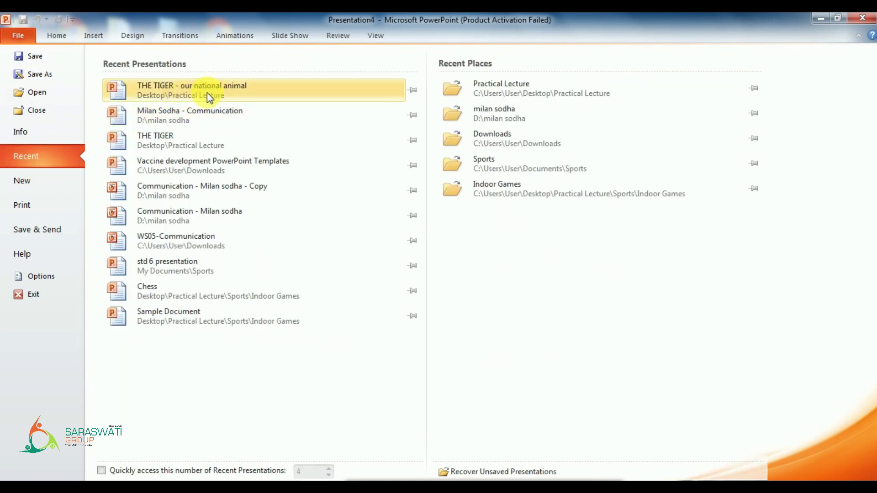
pyautogui.click(211, 95)
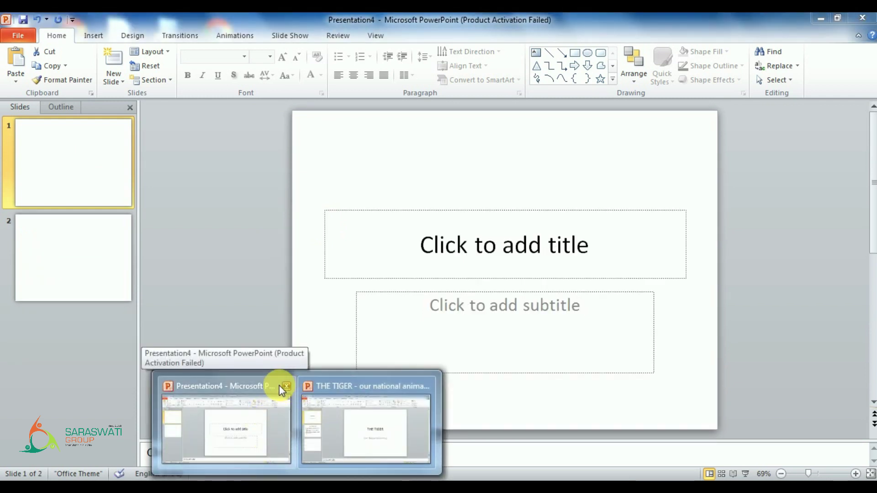
pyautogui.click(286, 386)
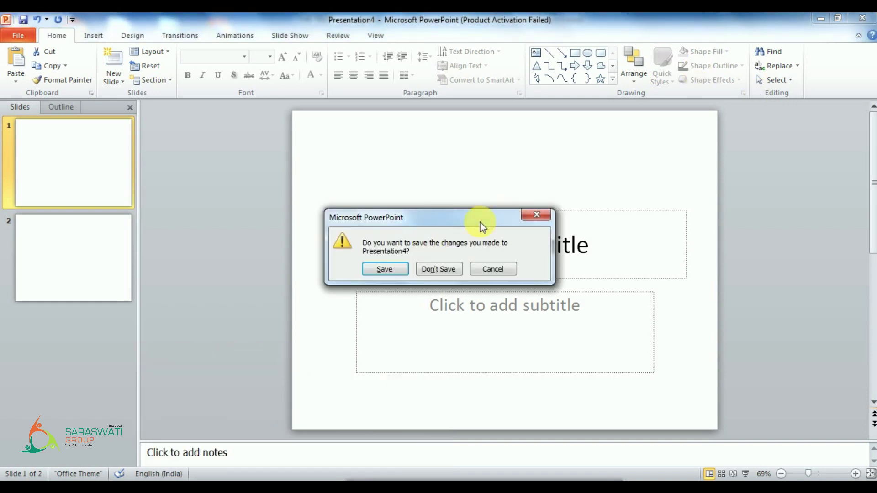
pyautogui.click(429, 270)
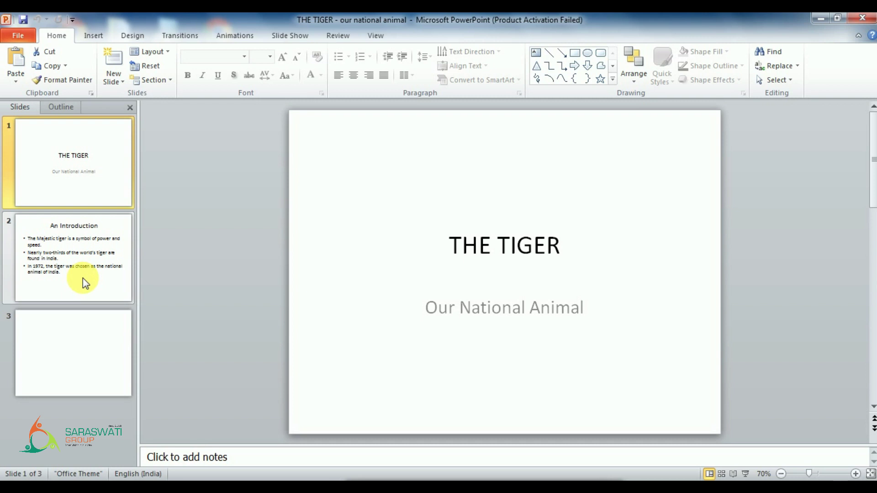
# Step: Delete the blank slide 3 and add a new Two Content slide in its place
pyautogui.click(83, 278)
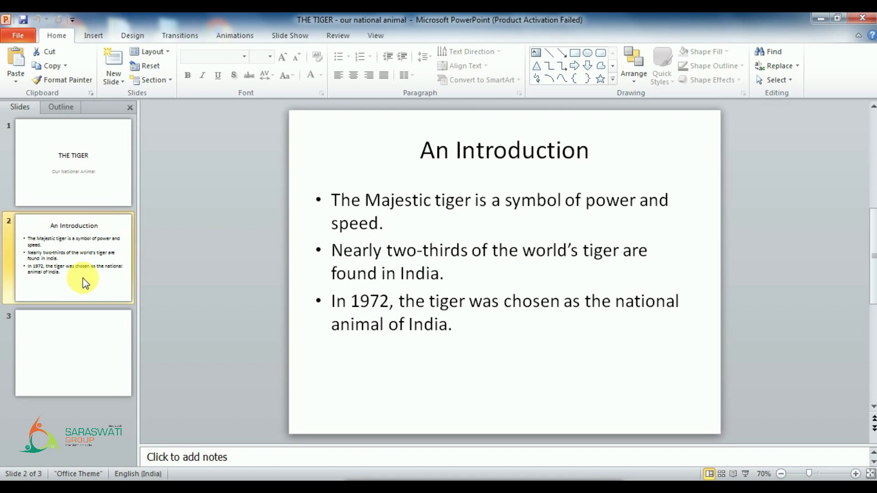
pyautogui.click(111, 349)
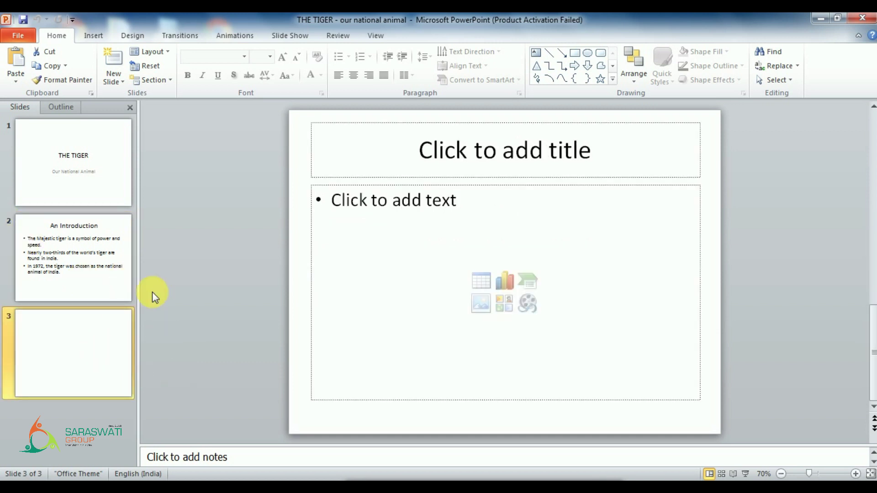
pyautogui.press('Delete')
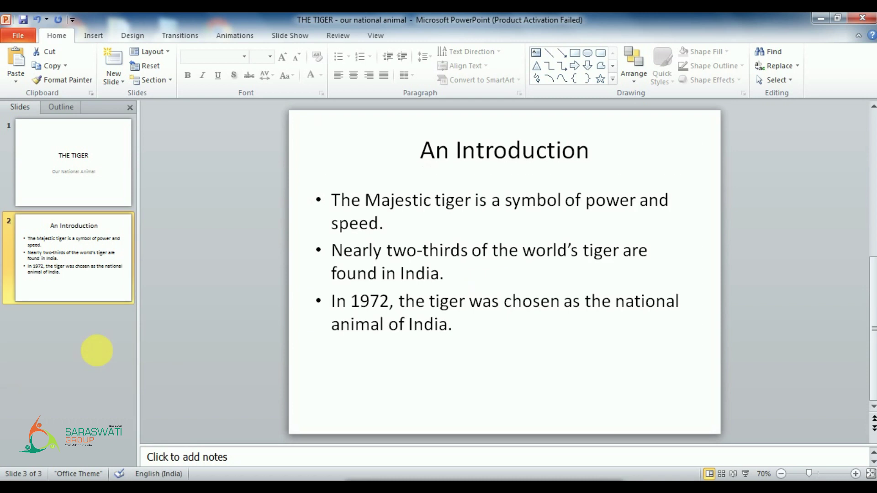
pyautogui.click(117, 82)
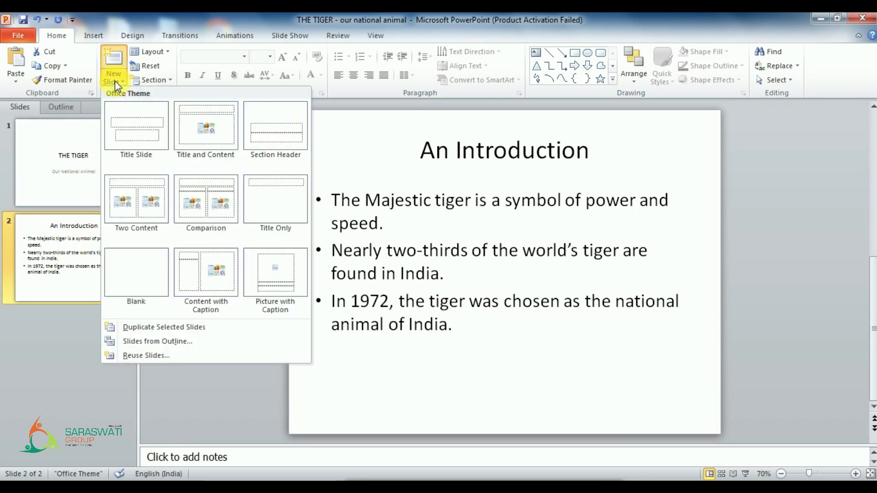
pyautogui.click(146, 207)
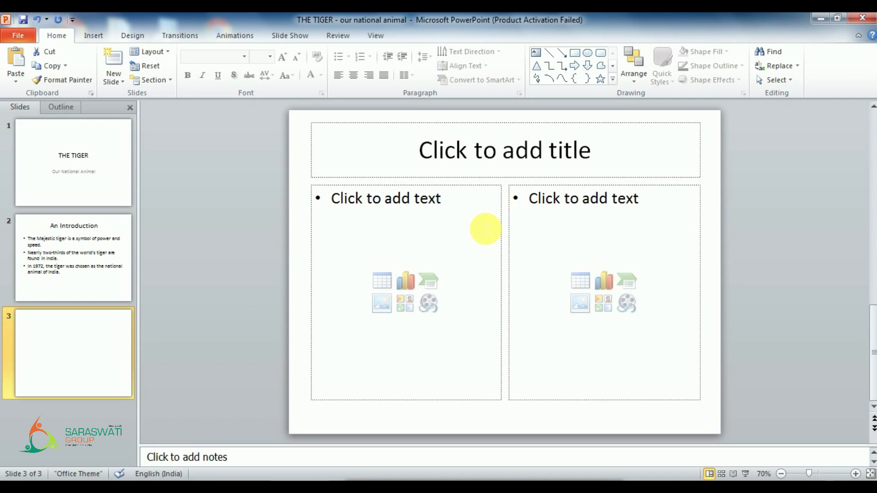
# Step: Title slide 3 'Project Tiger'
pyautogui.click(420, 209)
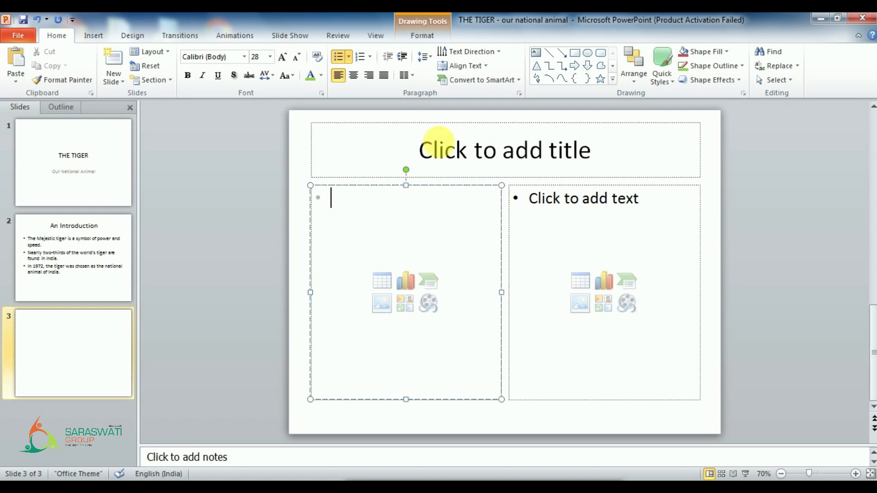
pyautogui.click(489, 154)
pyautogui.write('Project Tiger')
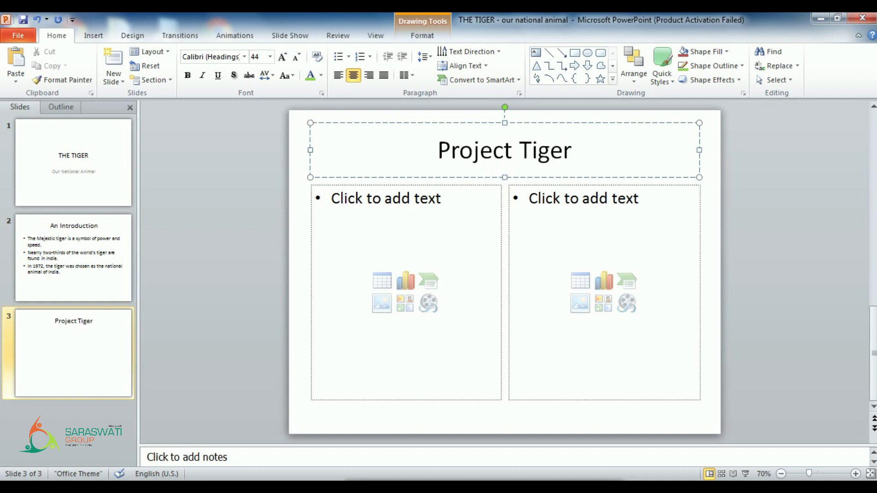
# Step: Type two left-column bullets about the 1973 Project Tiger launch and the new tiger reserves
pyautogui.click(411, 224)
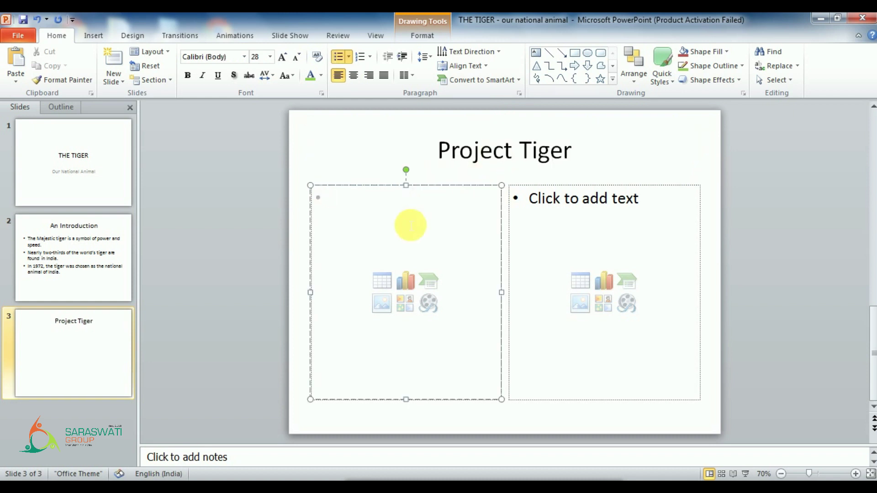
pyautogui.write('In ')
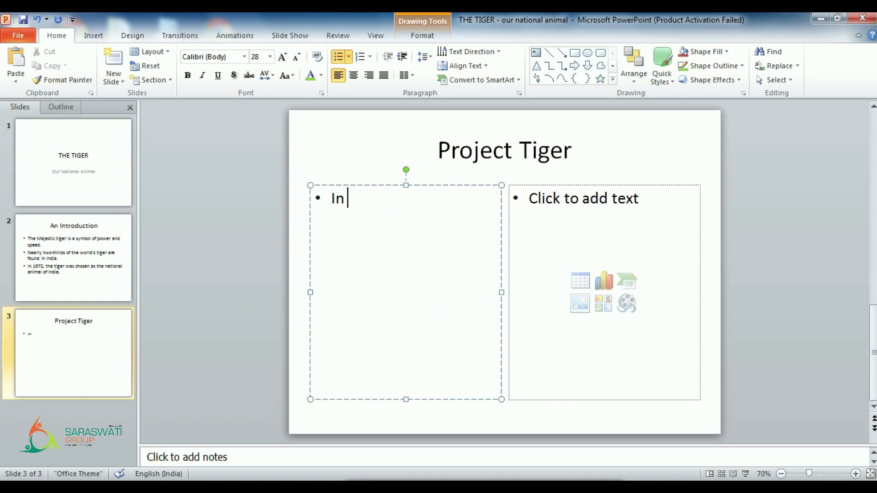
pyautogui.write('1973, the')
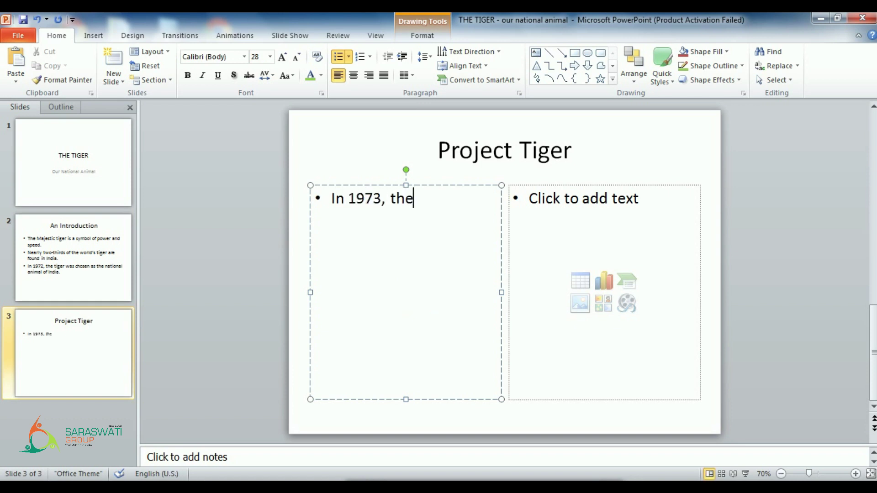
pyautogui.write(' Government of India launched project tiger')
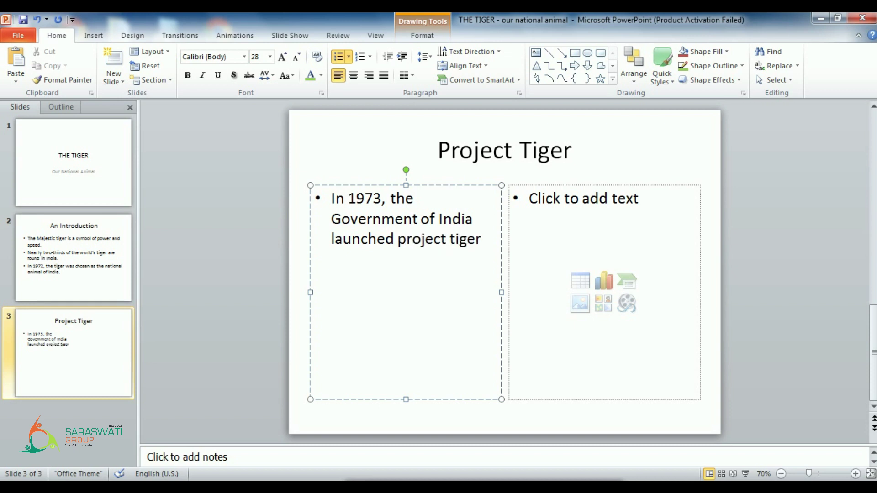
pyautogui.write('  to prote ct')
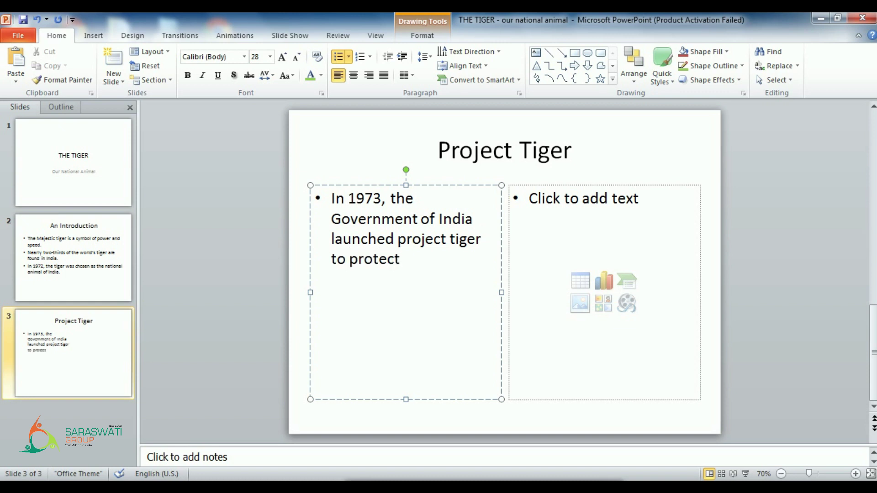
pyautogui.write(' the tiger')
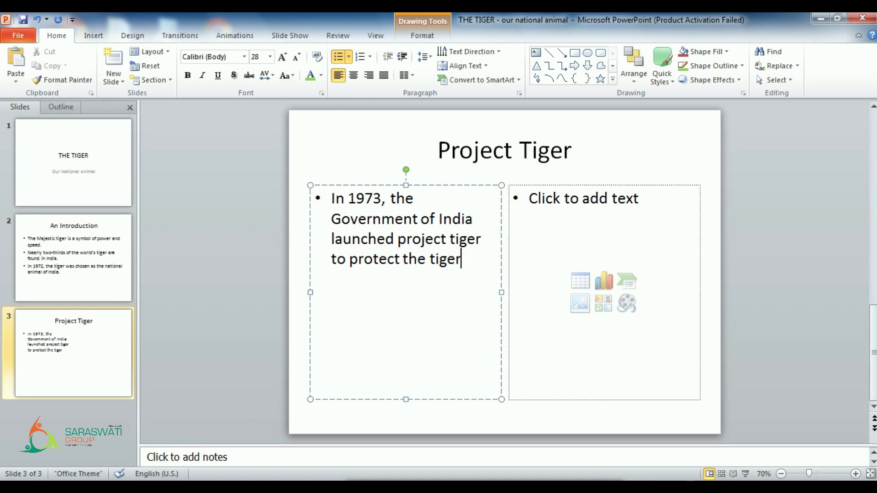
pyautogui.write('s in ')
pyautogui.write('india.')
pyautogui.press('Return')
pyautogui.press('Return')
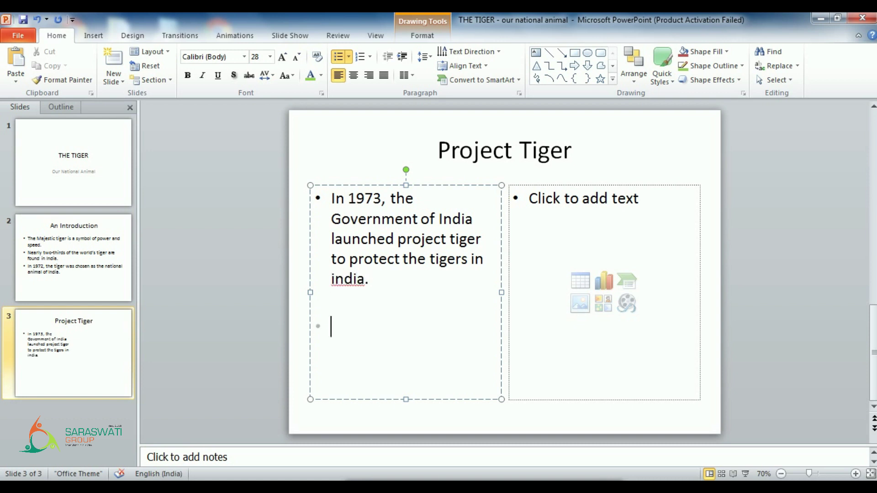
pyautogui.write('Many tiger ')
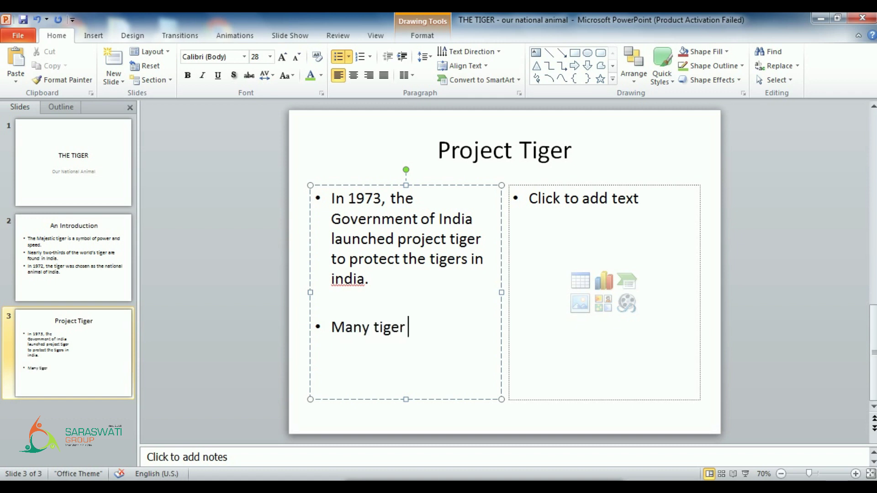
pyautogui.write('reserves we')
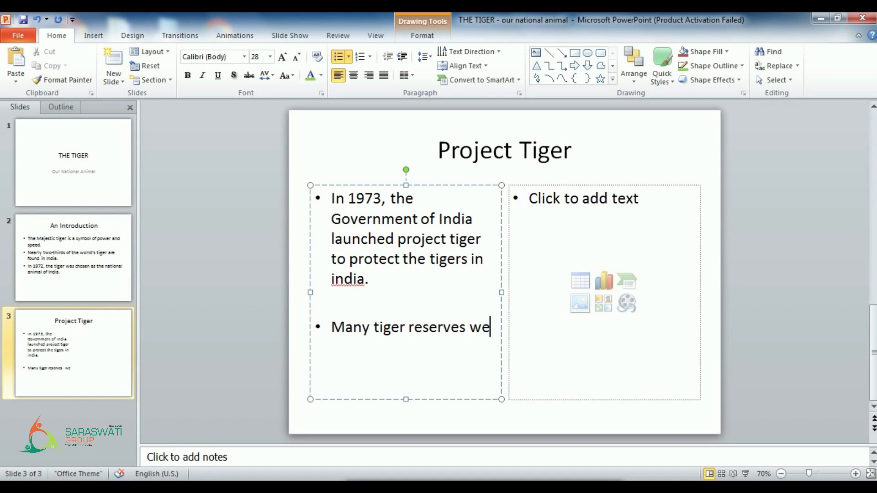
pyautogui.write('re created')
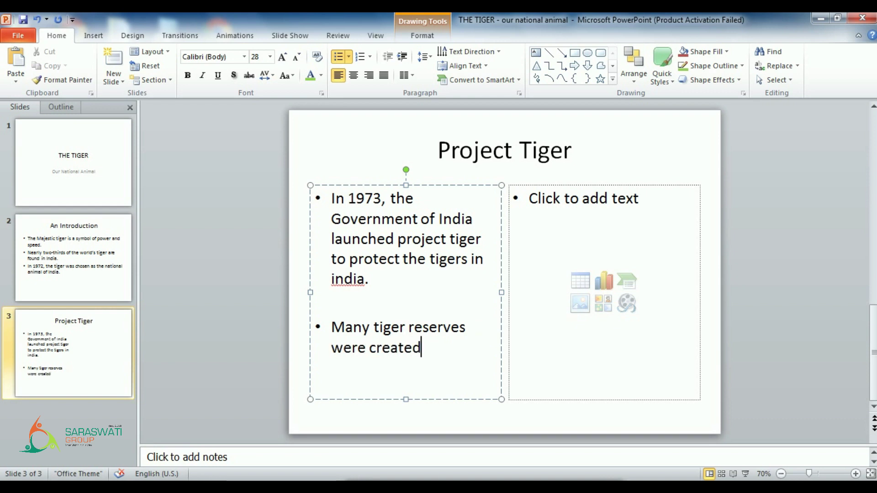
pyautogui.write(' in dif')
pyautogui.write('ferent part')
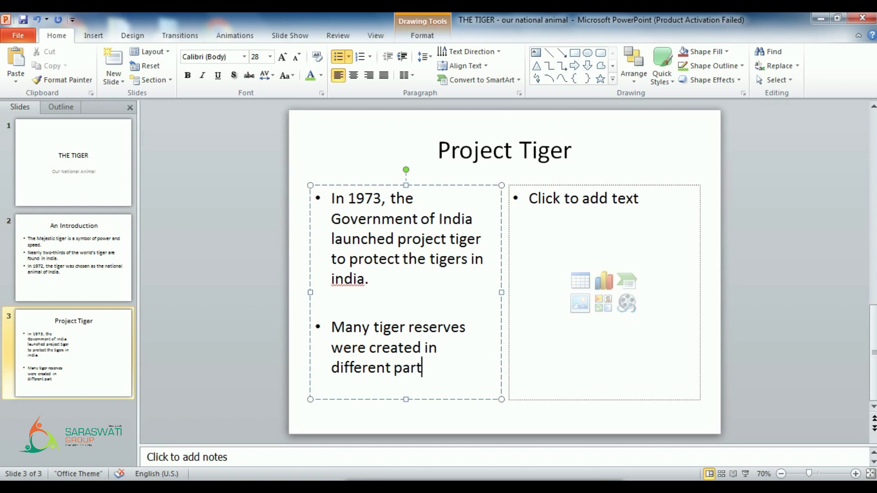
pyautogui.write('io')
pyautogui.write('of the co')
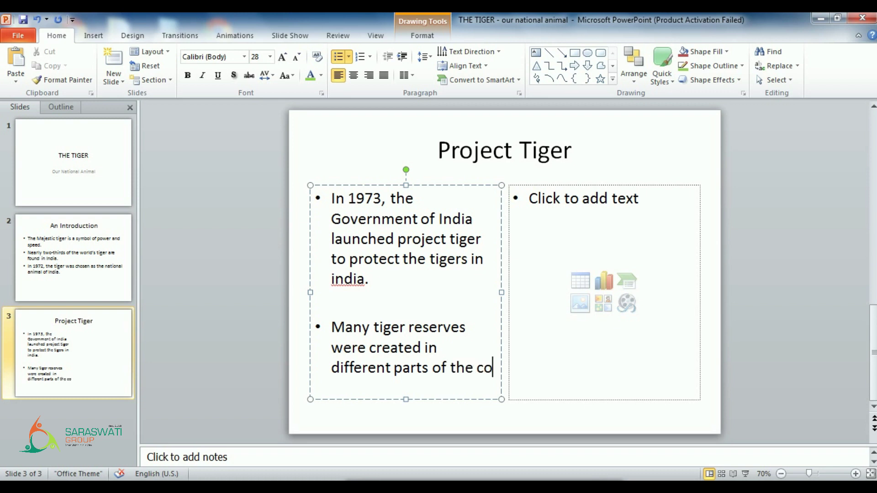
pyautogui.write('untry.')
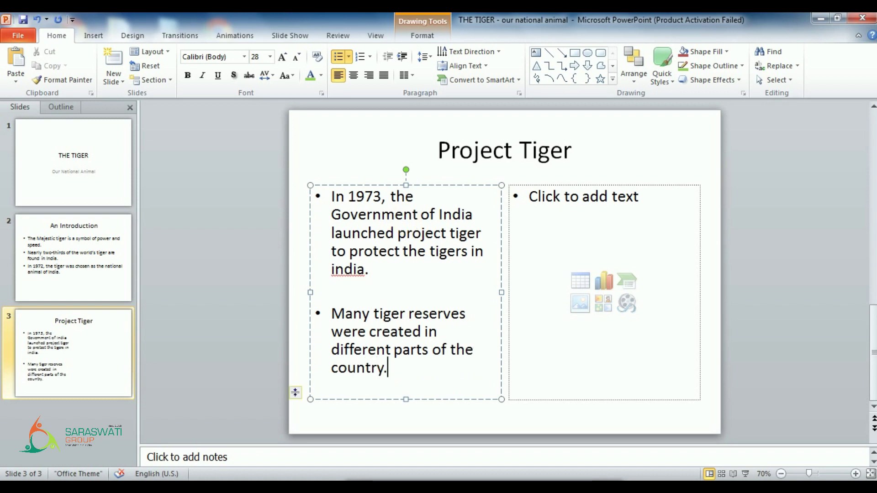
# Step: Search clip art for 'tiger' with Office.com content excluded
pyautogui.click(751, 213)
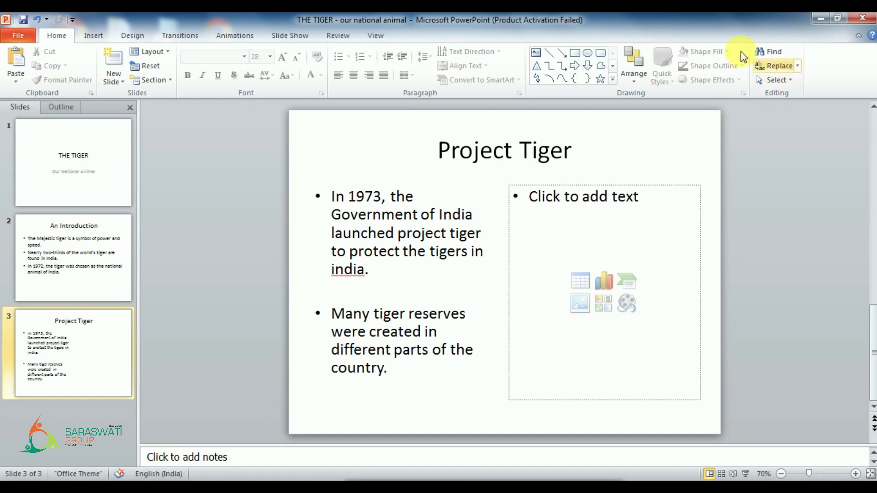
pyautogui.click(95, 36)
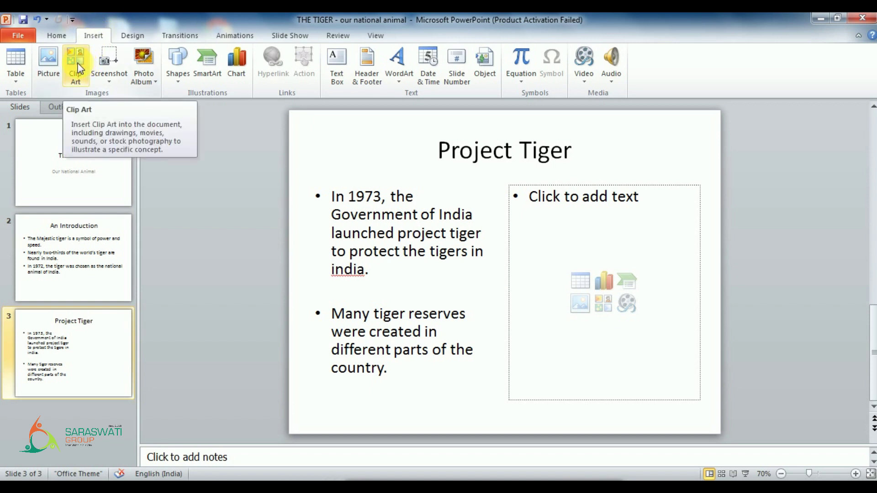
pyautogui.click(602, 306)
pyautogui.write('tiger')
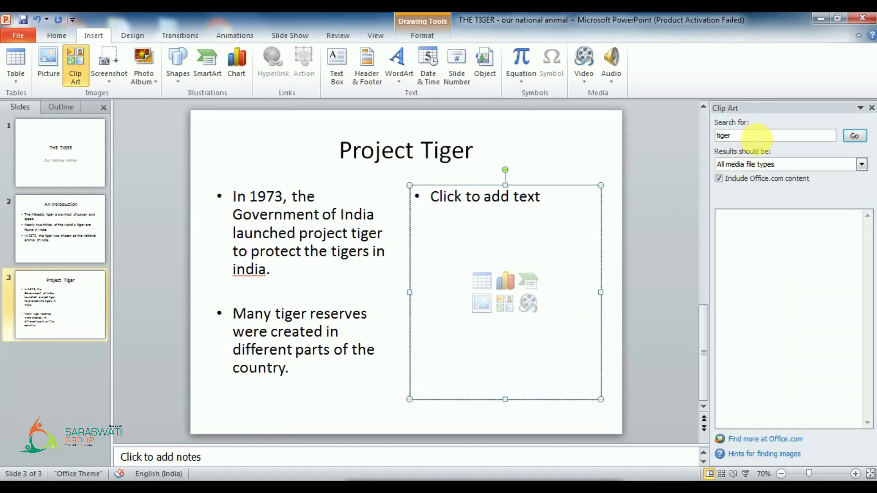
pyautogui.click(719, 178)
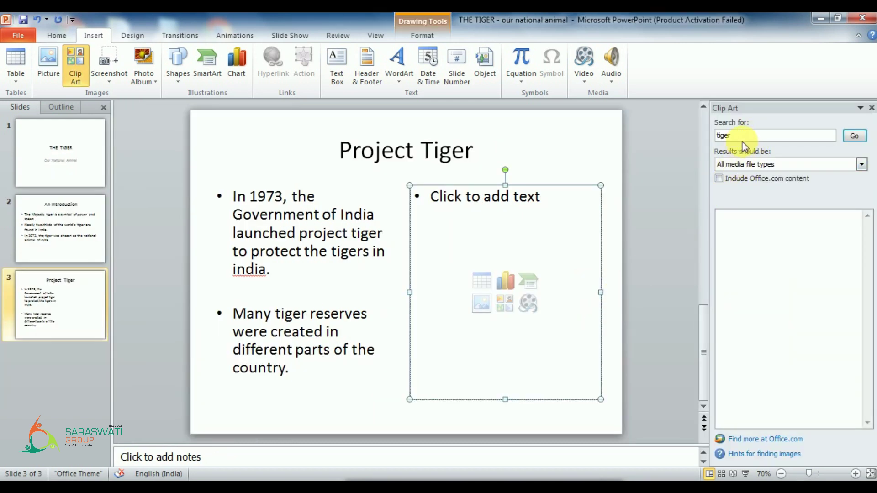
pyautogui.click(855, 136)
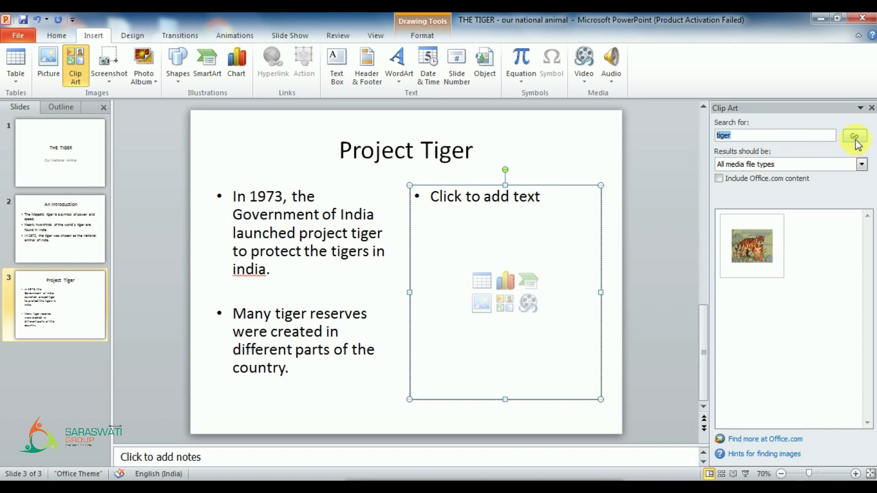
pyautogui.moveTo(752, 247)
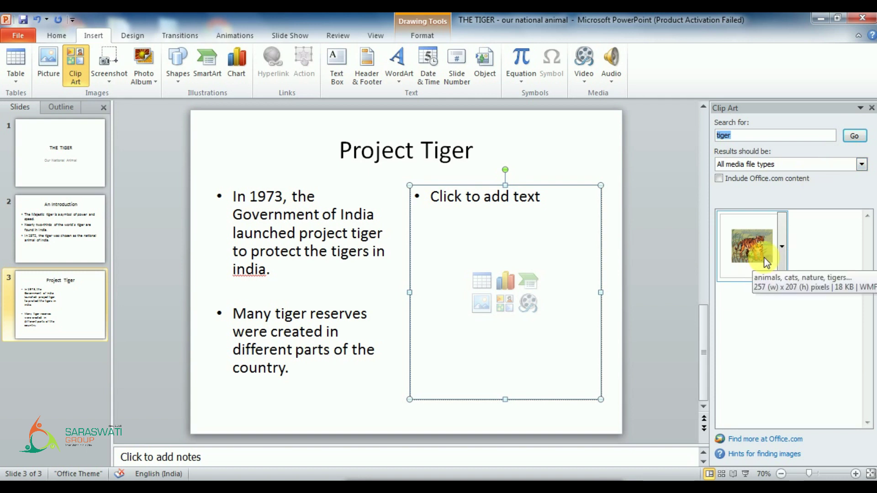
pyautogui.click(763, 258)
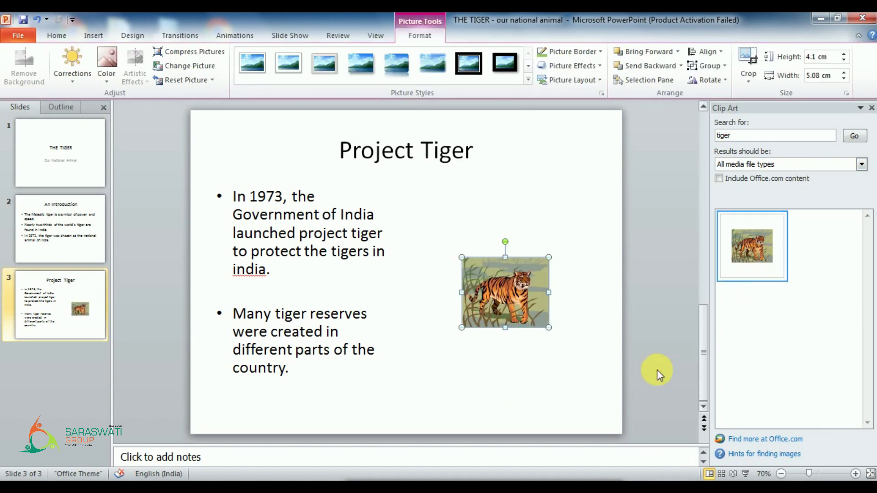
pyautogui.moveTo(516, 318); pyautogui.dragTo(482, 250)
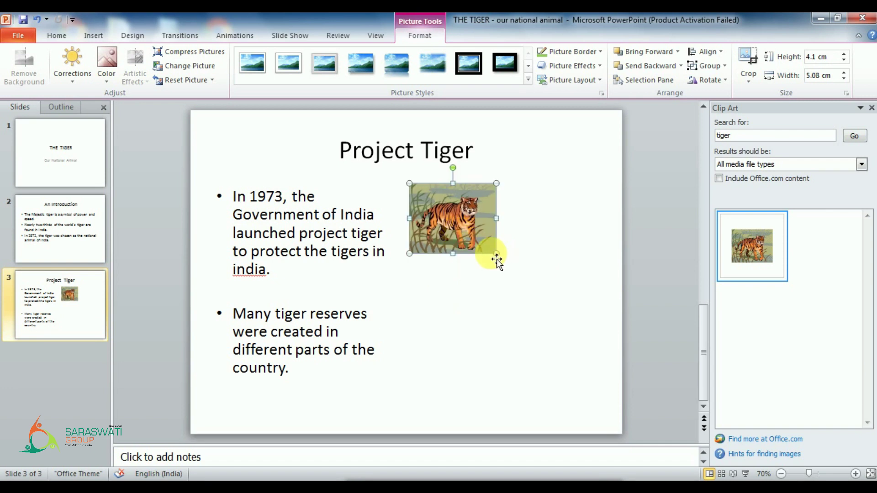
pyautogui.moveTo(496, 254); pyautogui.dragTo(585, 353)
pyautogui.moveTo(519, 300); pyautogui.dragTo(501, 301)
pyautogui.click(568, 413)
pyautogui.click(534, 313)
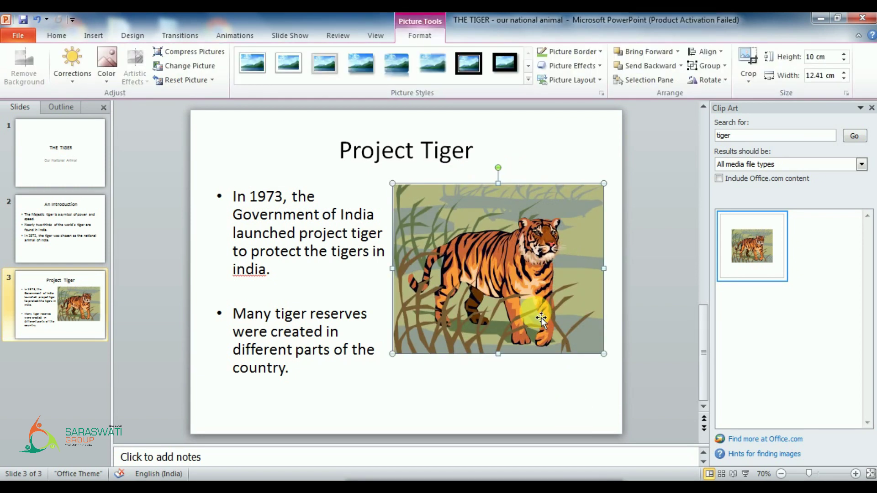
pyautogui.press('Delete')
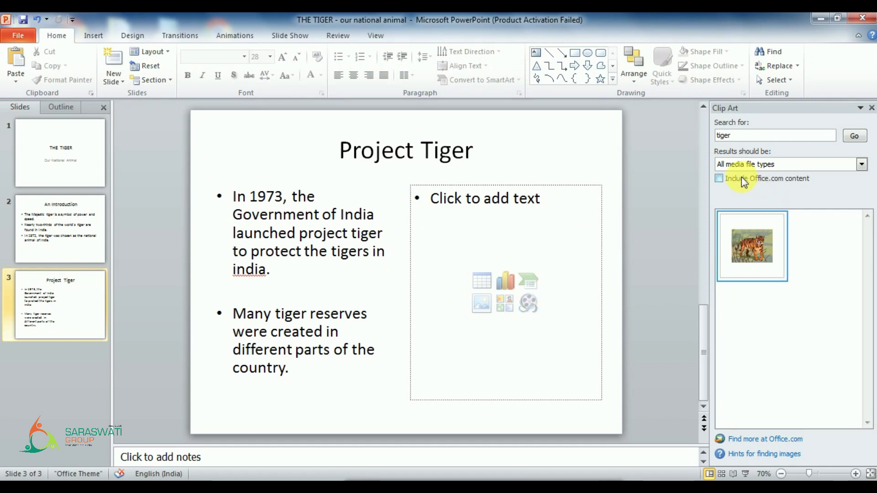
# Step: Rerun the 'tiger' clip art search including Office.com content and dismiss the Clip Organizer error
pyautogui.click(786, 184)
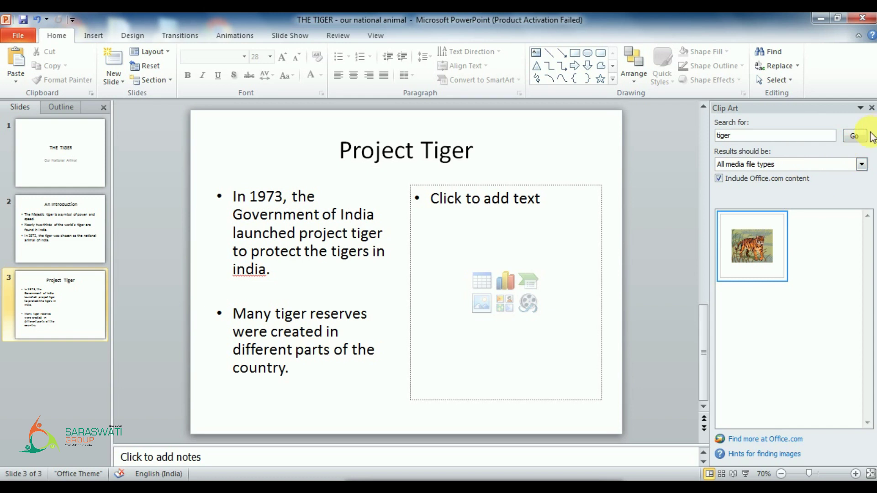
pyautogui.click(859, 140)
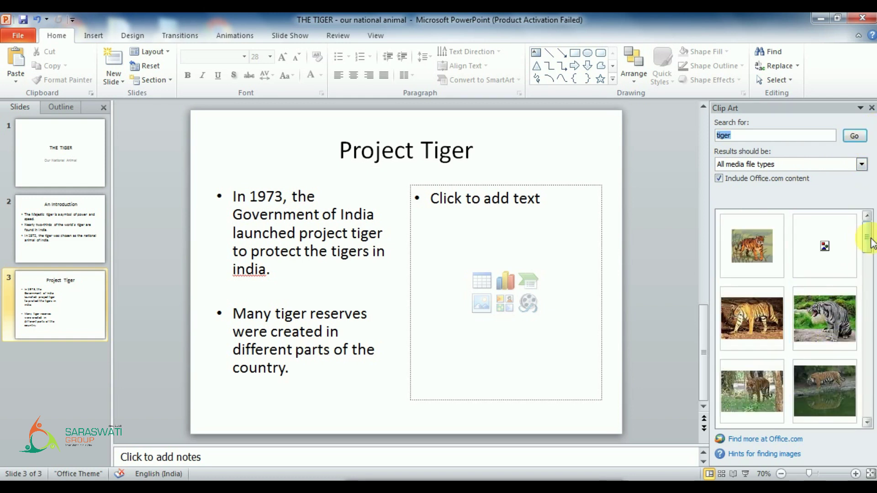
pyautogui.moveTo(871, 242); pyautogui.dragTo(870, 278)
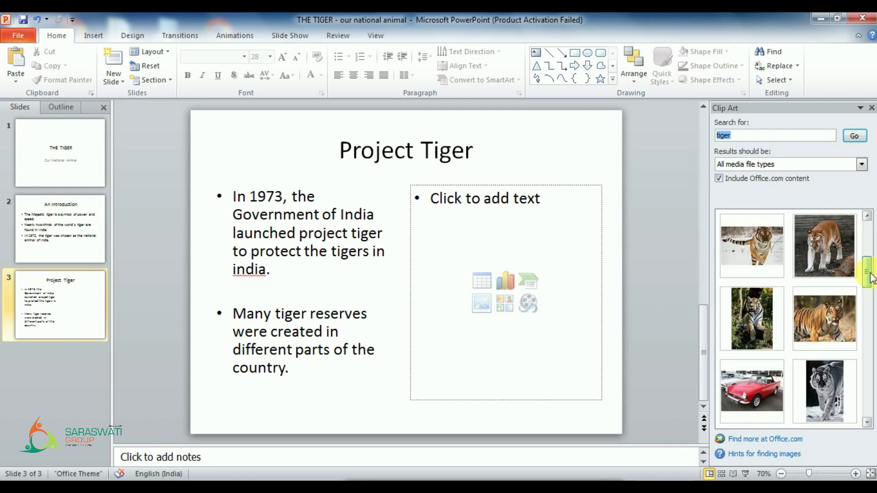
pyautogui.moveTo(870, 280); pyautogui.dragTo(870, 298)
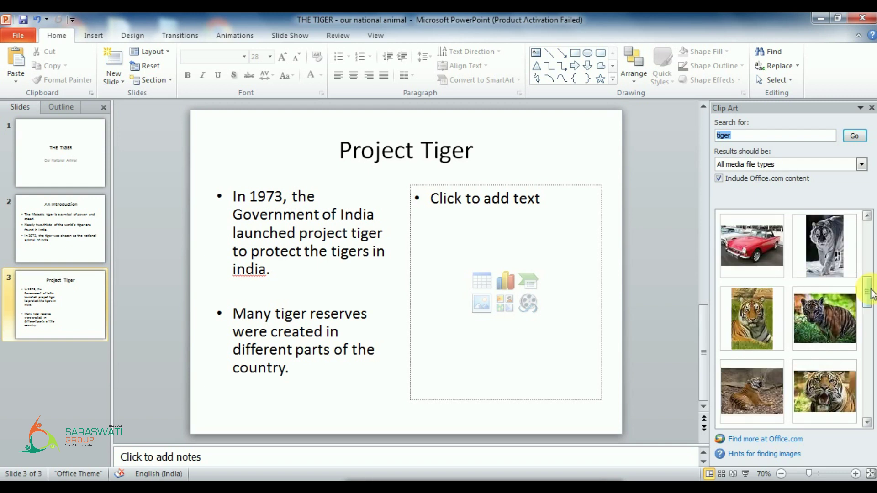
pyautogui.click(757, 330)
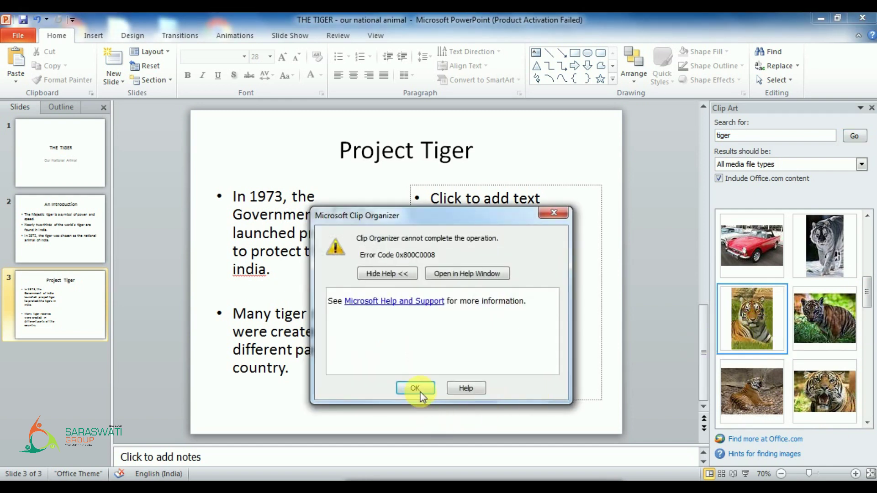
pyautogui.click(415, 388)
pyautogui.moveTo(824, 317)
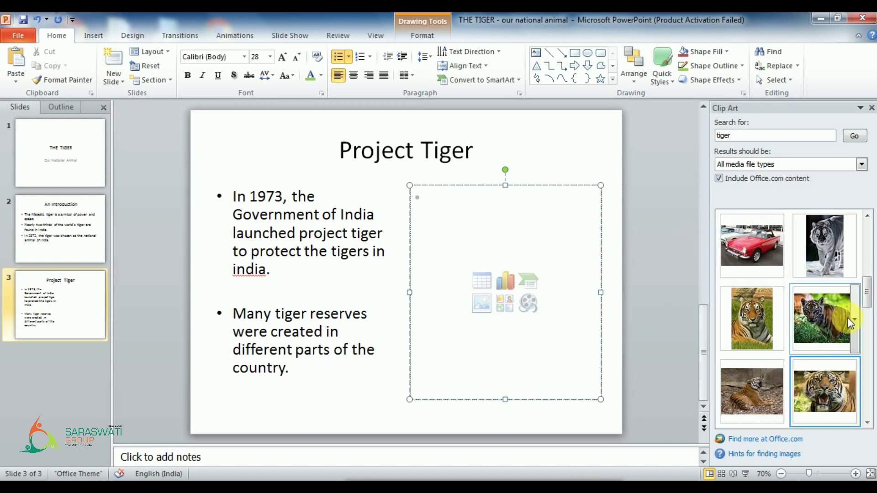
# Step: Insert the tiger-face clip beside the bullets, enlarged to 13 cm × 13 cm, then close Clip Art
pyautogui.scroll(-2, 871, 297)
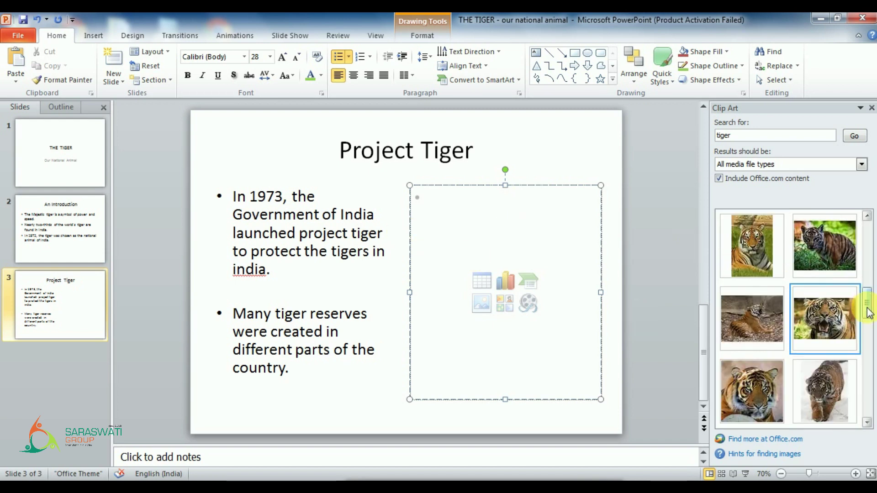
pyautogui.click(751, 391)
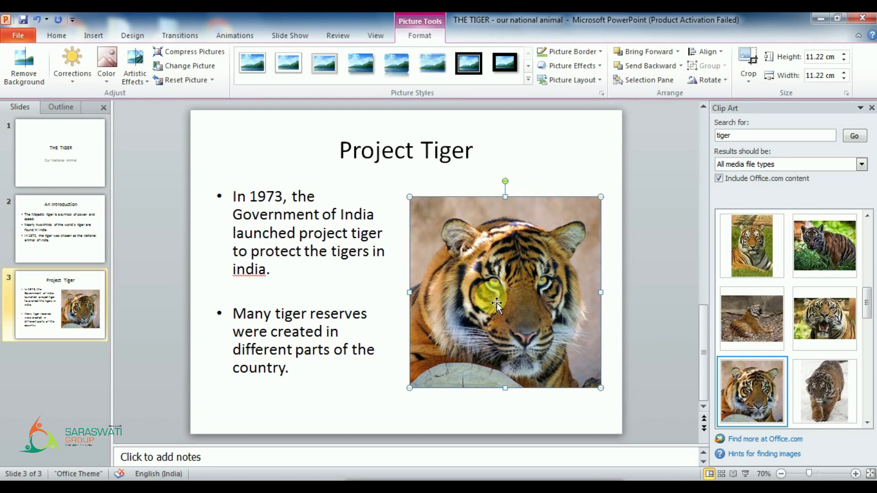
pyautogui.click(489, 299)
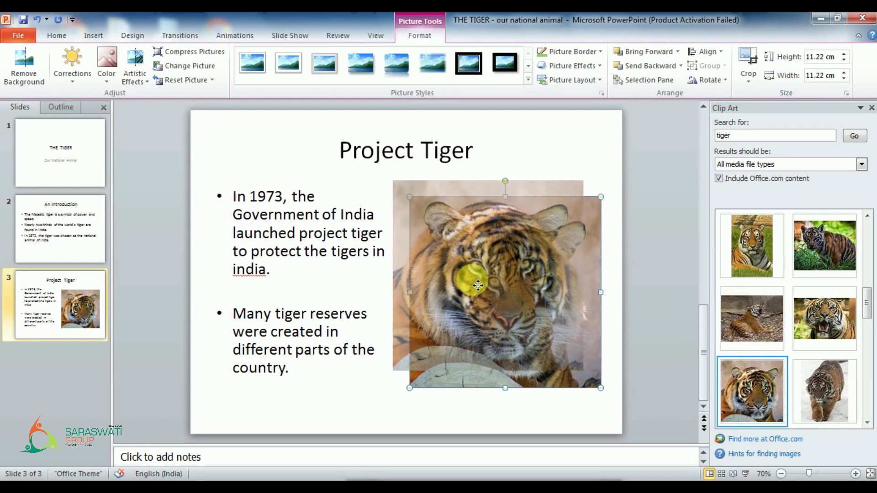
pyautogui.moveTo(489, 299); pyautogui.dragTo(471, 282)
pyautogui.moveTo(583, 371)
pyautogui.mouseDown()
pyautogui.moveTo(633, 405)
pyautogui.moveTo(622, 394)
pyautogui.mouseUp()
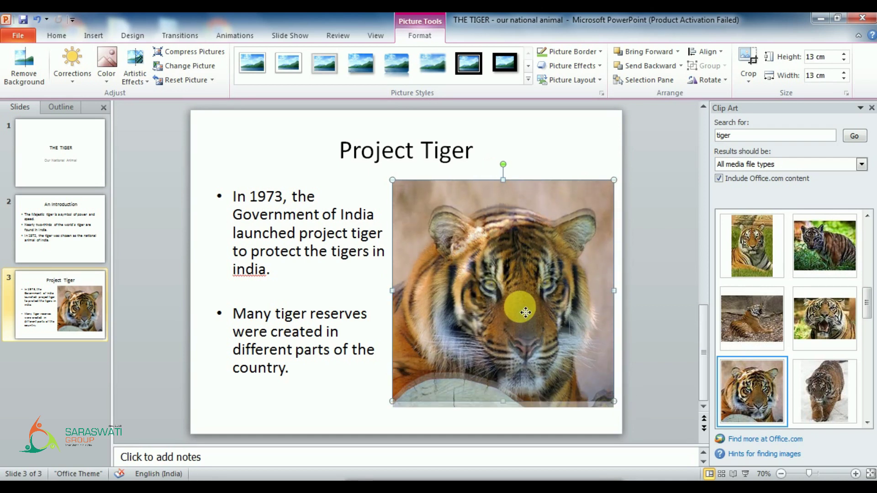
pyautogui.moveTo(533, 313); pyautogui.dragTo(533, 320)
pyautogui.click(671, 299)
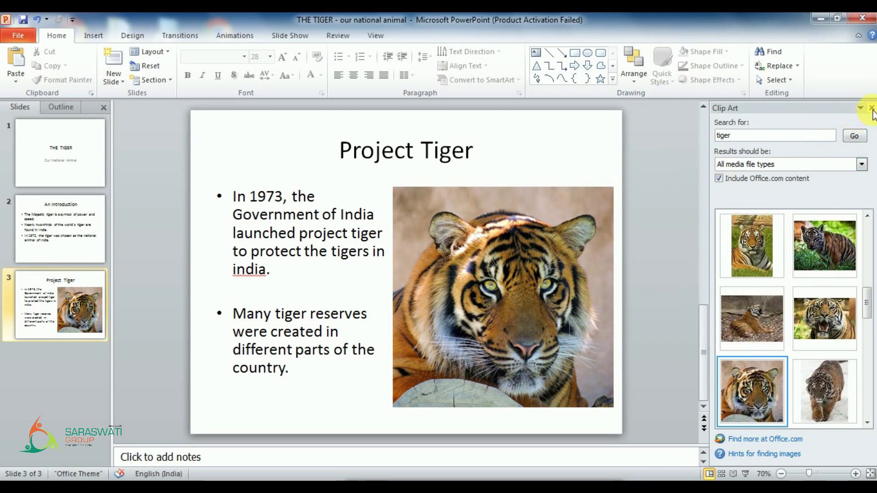
pyautogui.click(871, 107)
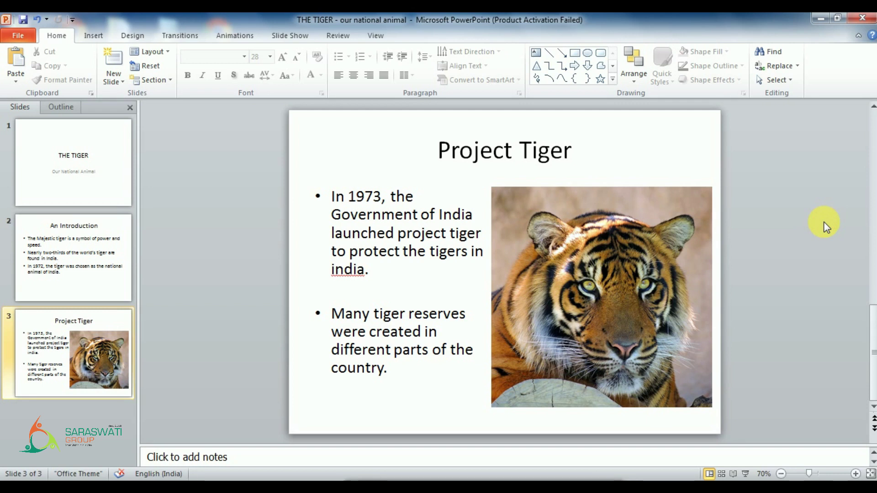
pyautogui.click(594, 267)
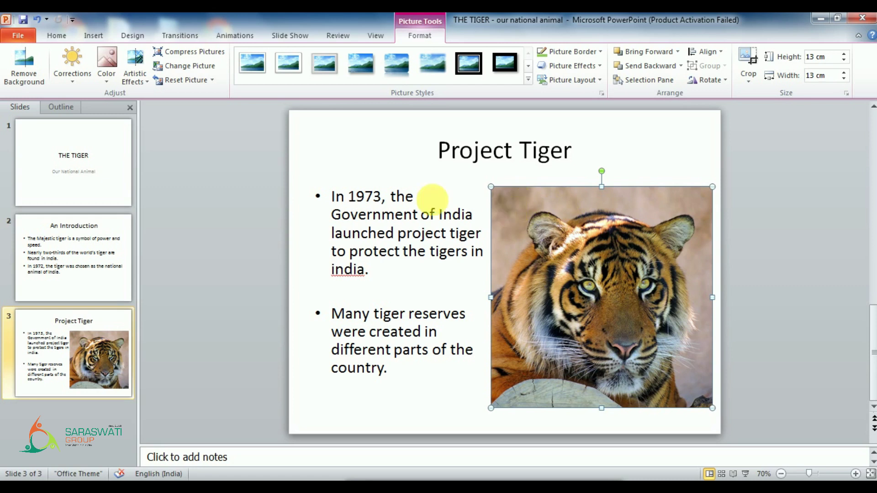
pyautogui.click(71, 83)
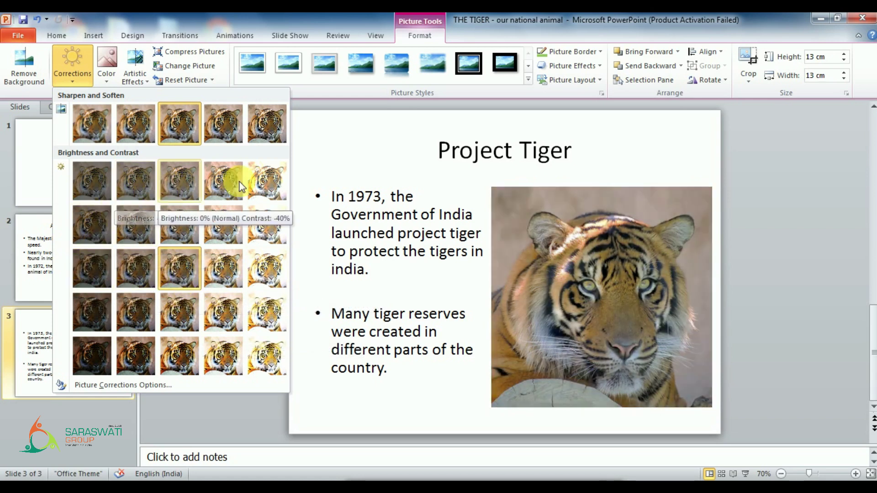
pyautogui.click(348, 146)
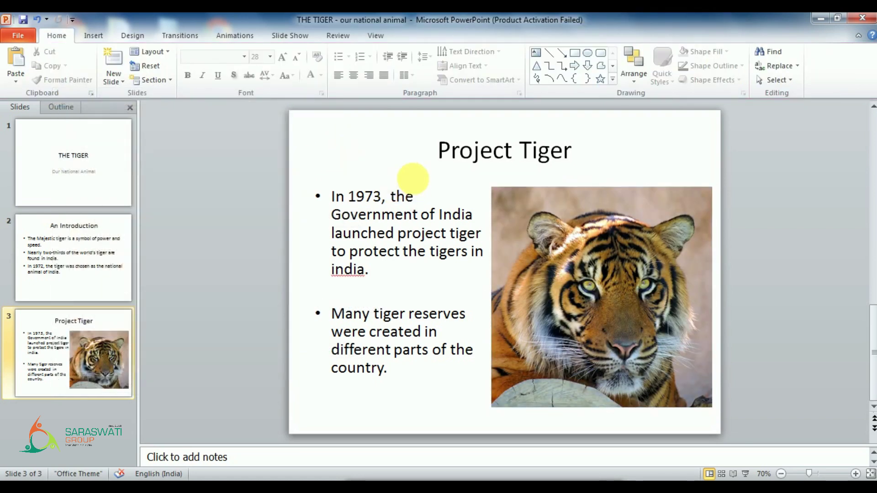
pyautogui.doubleClick(534, 221)
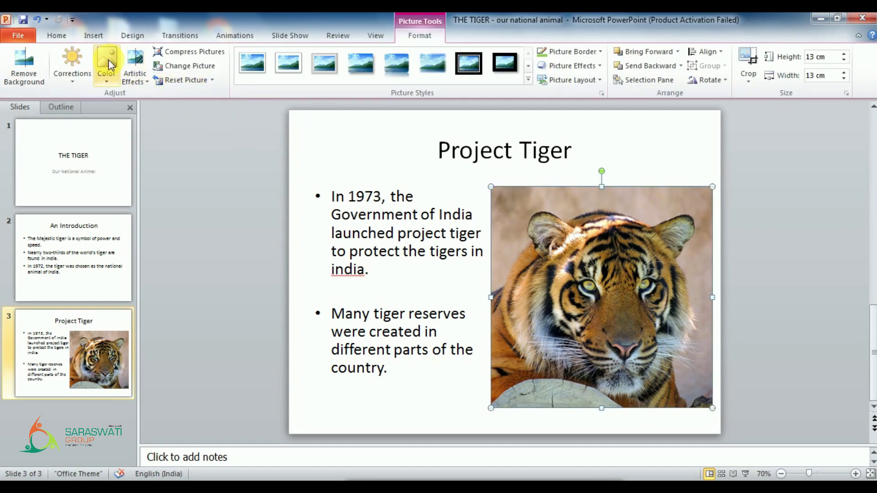
pyautogui.click(106, 83)
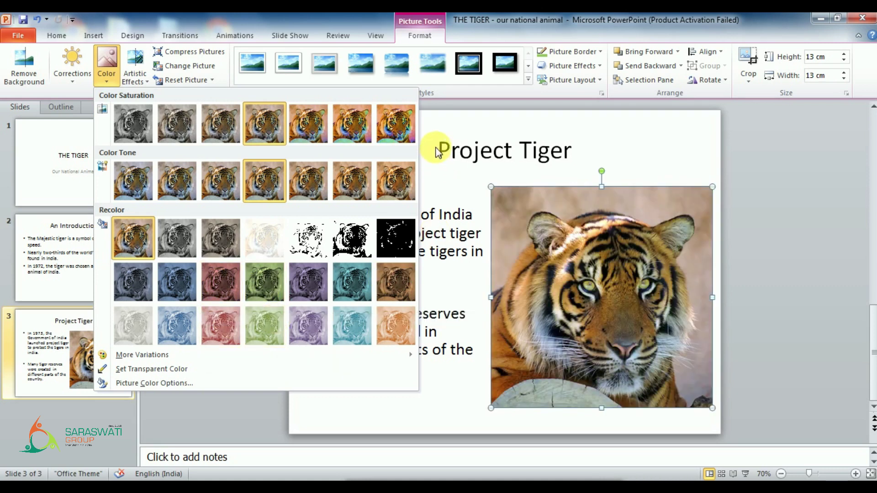
pyautogui.click(440, 131)
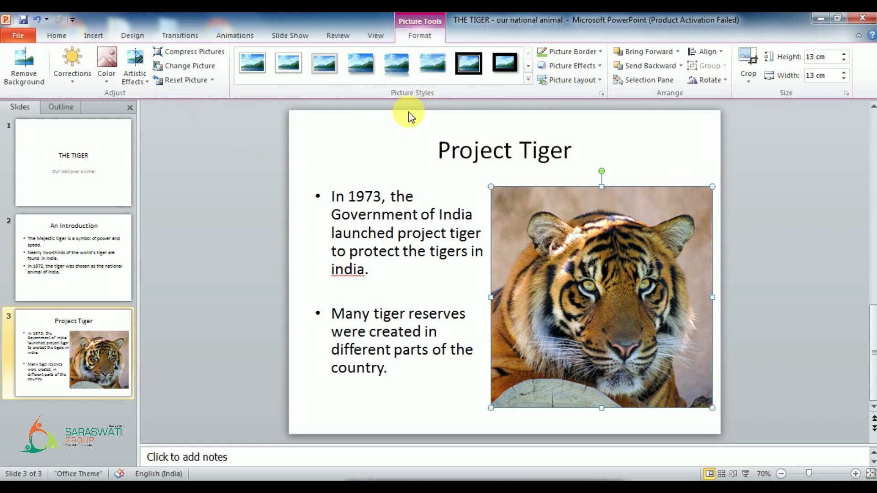
# Step: Apply the Metal Oval picture style to the tiger photo and nudge it slightly up-left
pyautogui.click(529, 80)
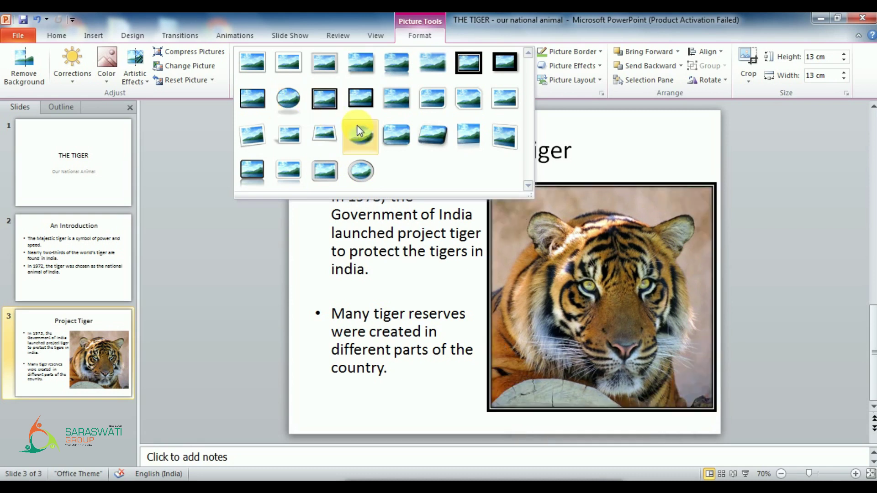
pyautogui.click(357, 170)
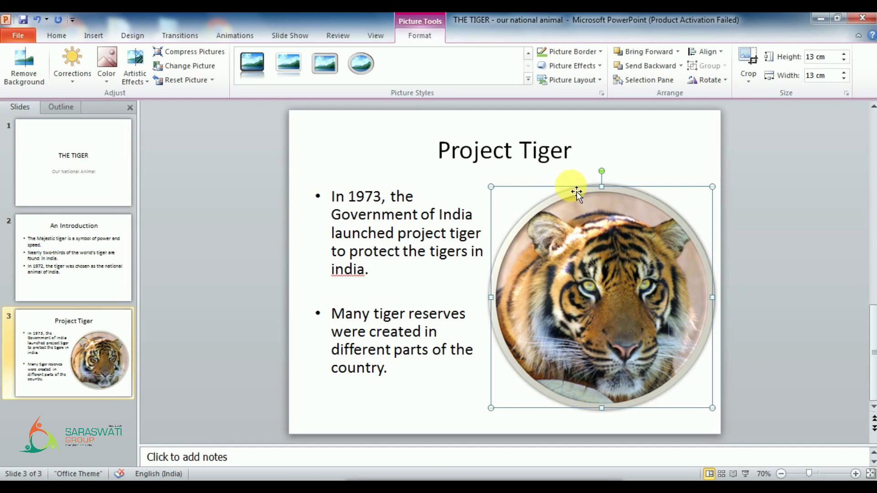
pyautogui.moveTo(577, 191); pyautogui.dragTo(574, 191)
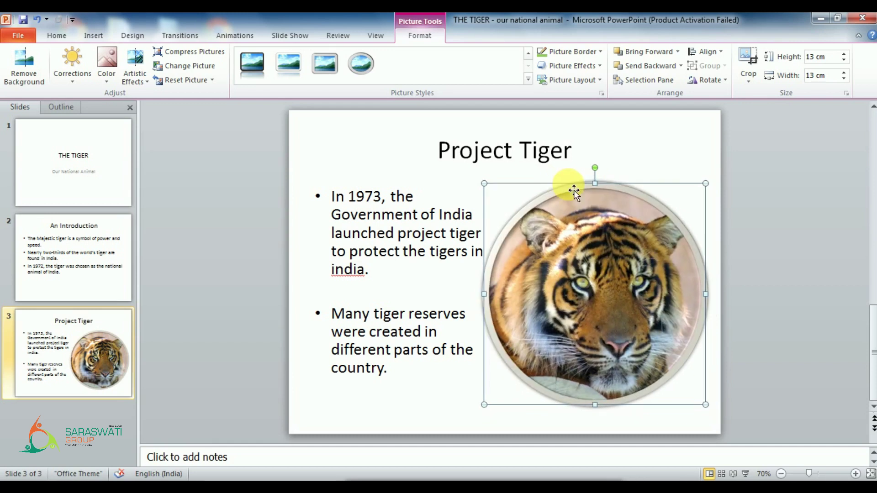
pyautogui.click(753, 316)
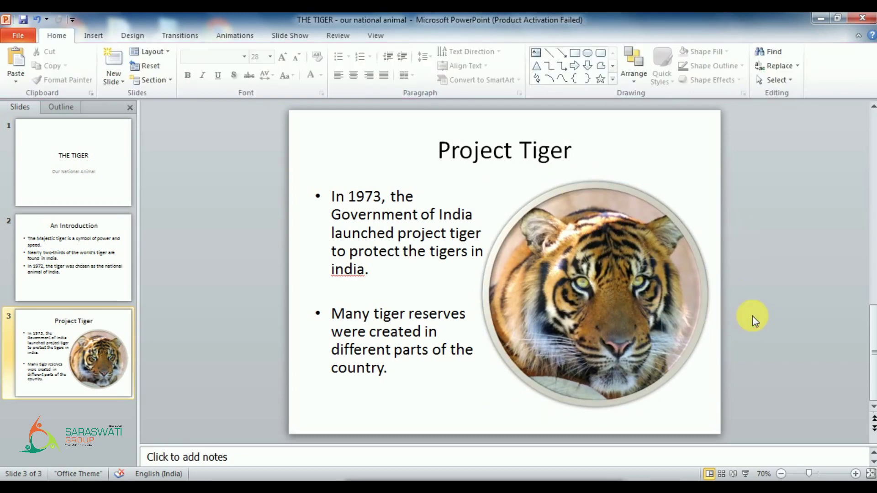
pyautogui.click(700, 254)
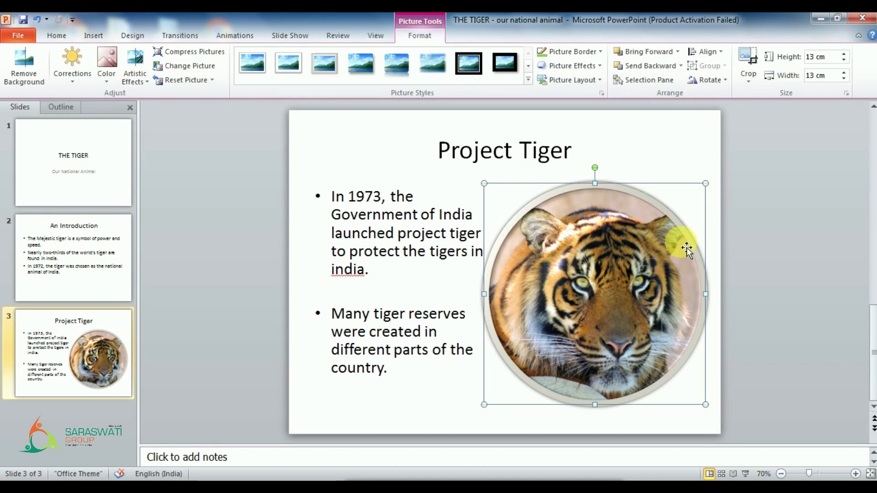
# Step: Give the circular tiger photo a Light Green picture border from Standard Colors
pyautogui.click(588, 54)
pyautogui.click(588, 54)
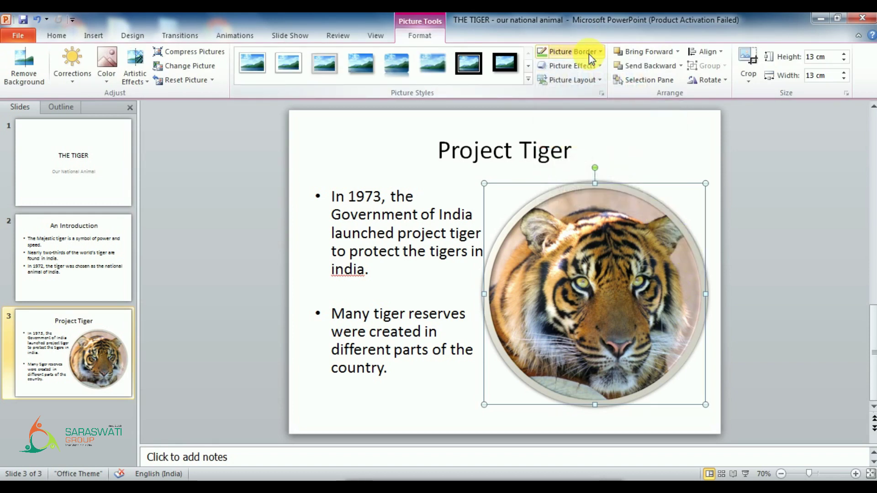
pyautogui.click(589, 53)
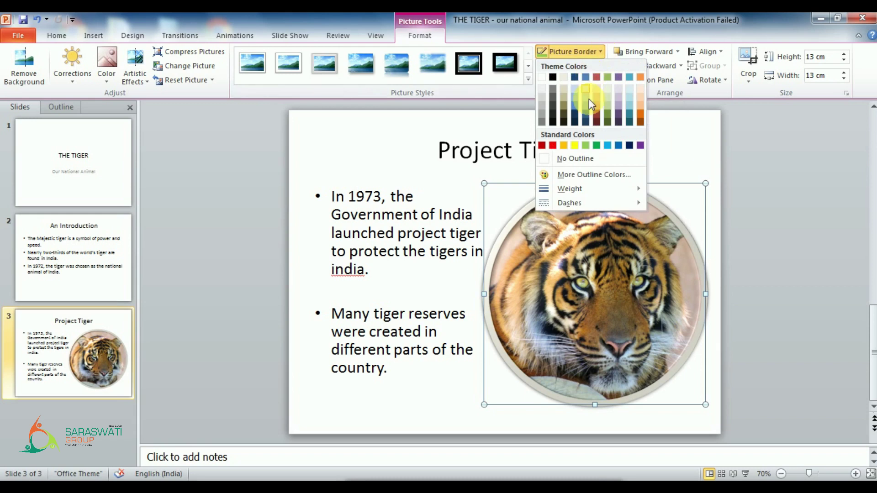
pyautogui.click(588, 145)
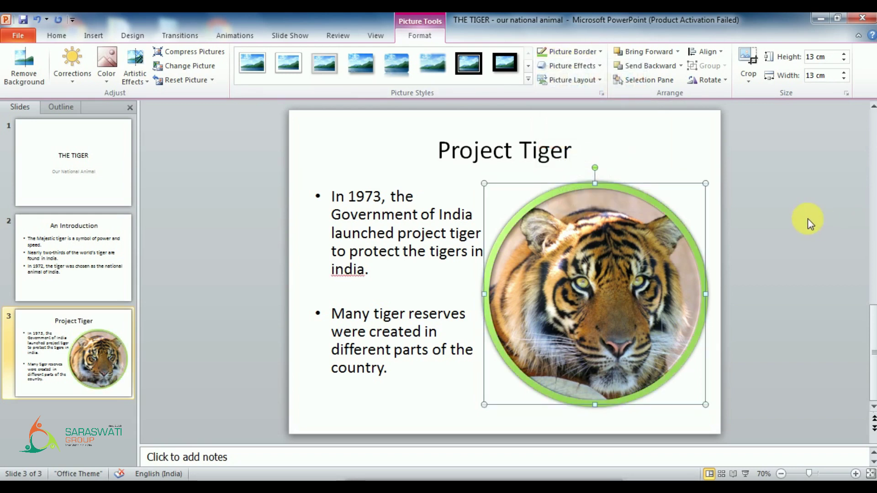
pyautogui.click(795, 218)
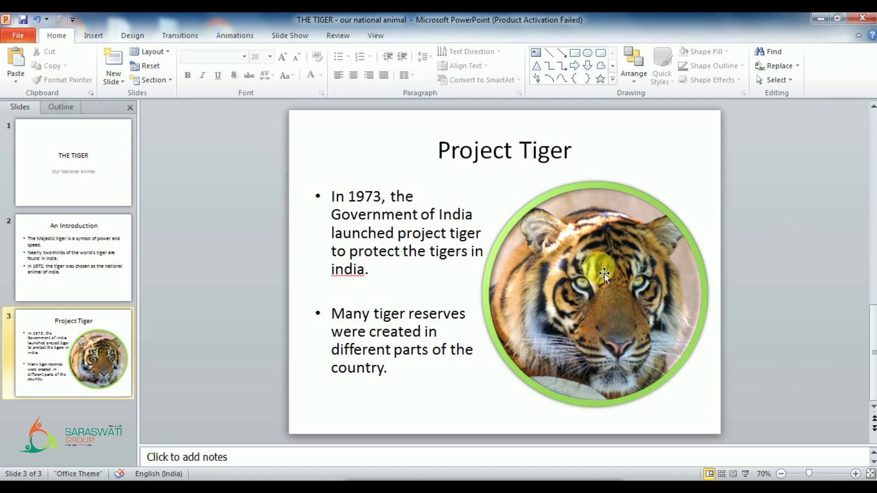
pyautogui.click(629, 283)
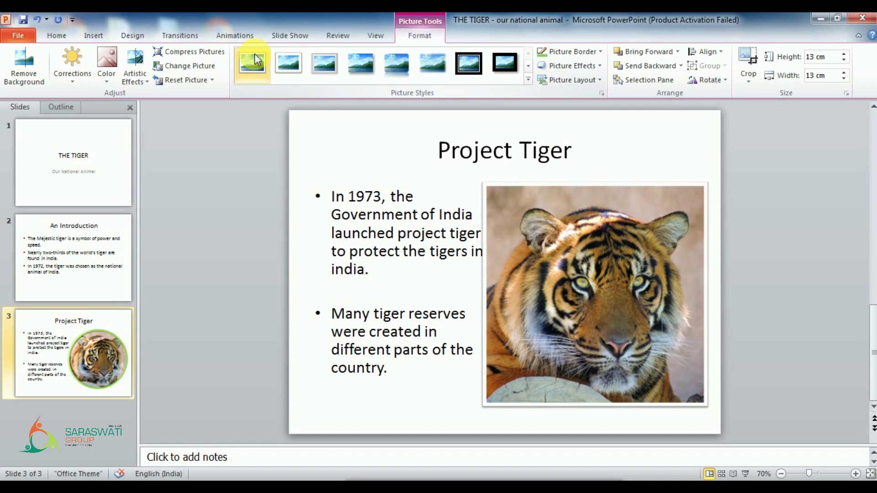
pyautogui.click(780, 209)
pyautogui.click(553, 208)
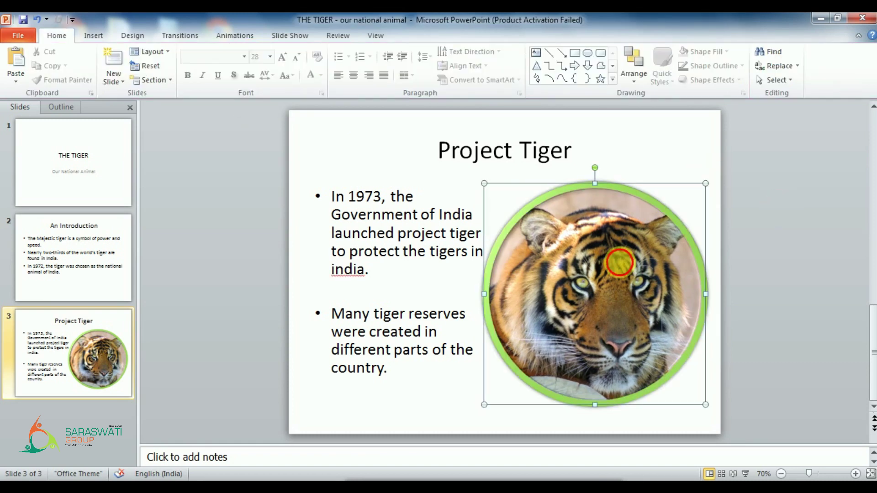
pyautogui.click(584, 65)
# Step: Tilt the tiger picture with a Parallel 3-D Rotation preset, then switch to title slide 1
pyautogui.click(585, 67)
pyautogui.click(585, 68)
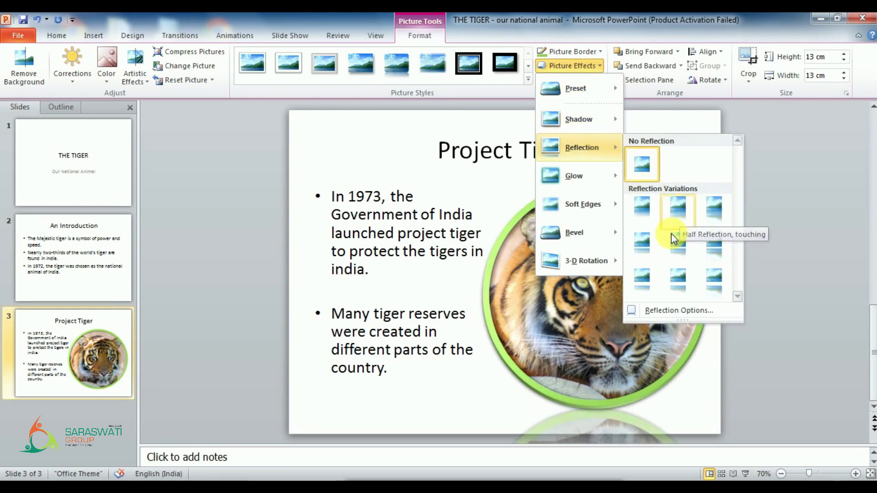
pyautogui.moveTo(586, 261)
pyautogui.click(758, 240)
pyautogui.click(779, 292)
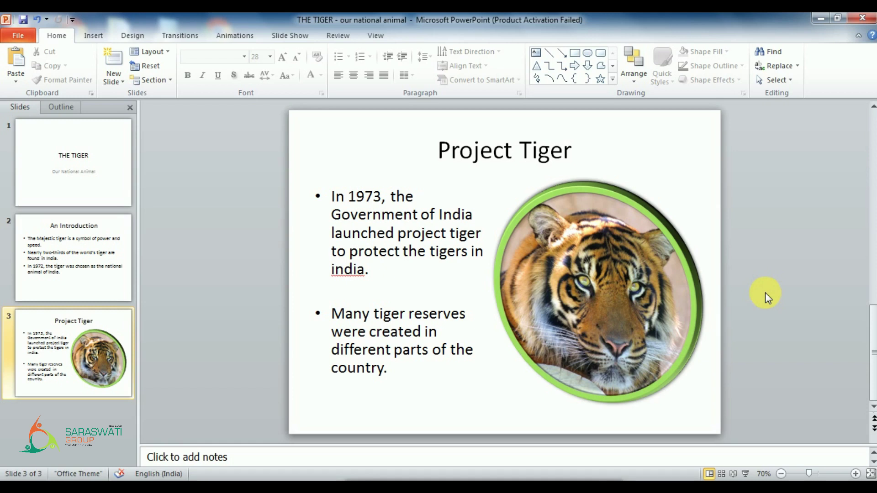
pyautogui.click(88, 180)
# Step: Format the 'THE TIGER' title with the 28 Days Later font at size 96
pyautogui.tripleClick(514, 249)
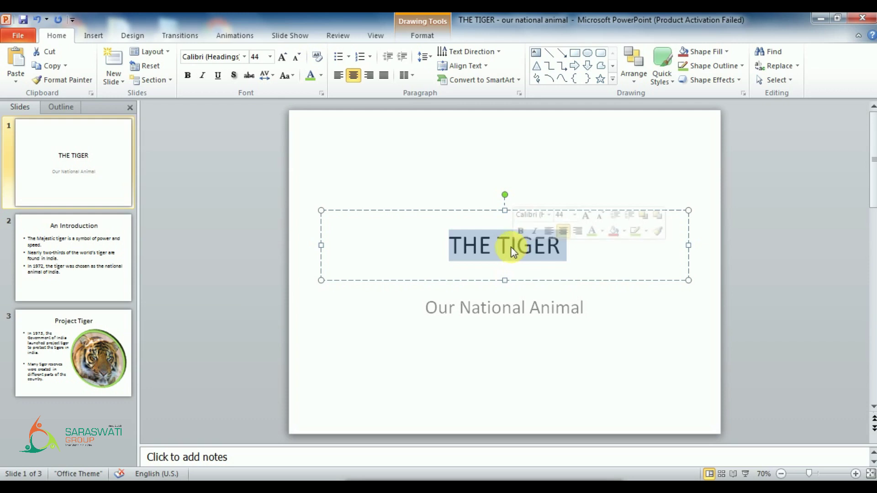
pyautogui.click(228, 56)
pyautogui.click(245, 56)
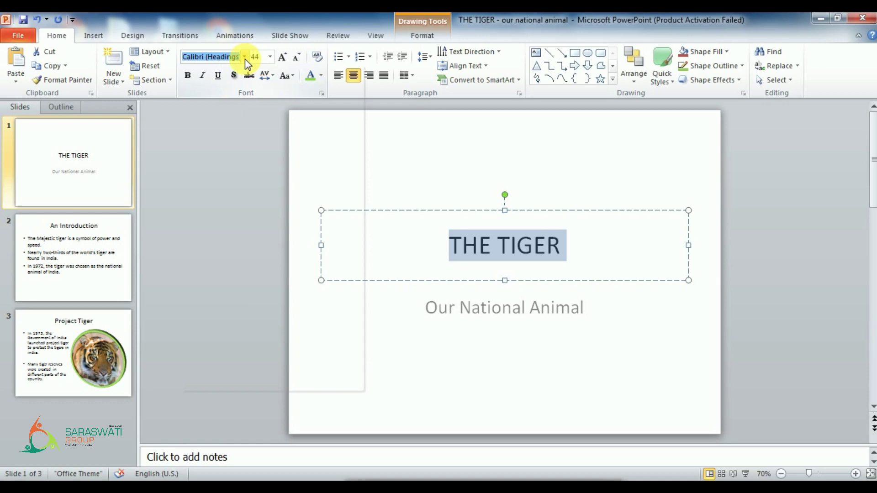
pyautogui.click(264, 131)
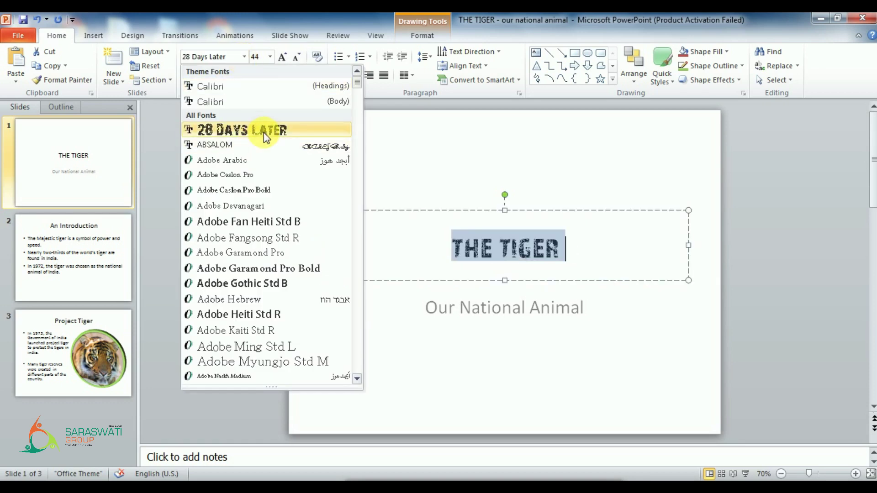
pyautogui.click(503, 249)
pyautogui.tripleClick(492, 249)
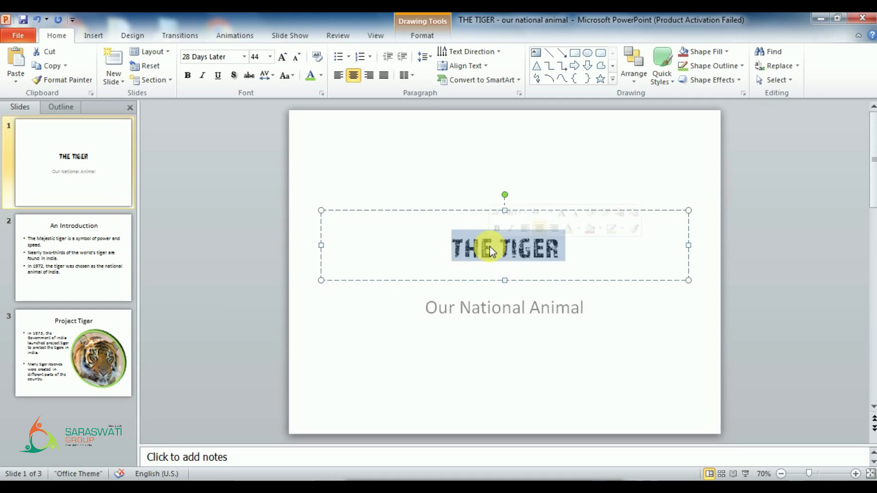
pyautogui.click(270, 57)
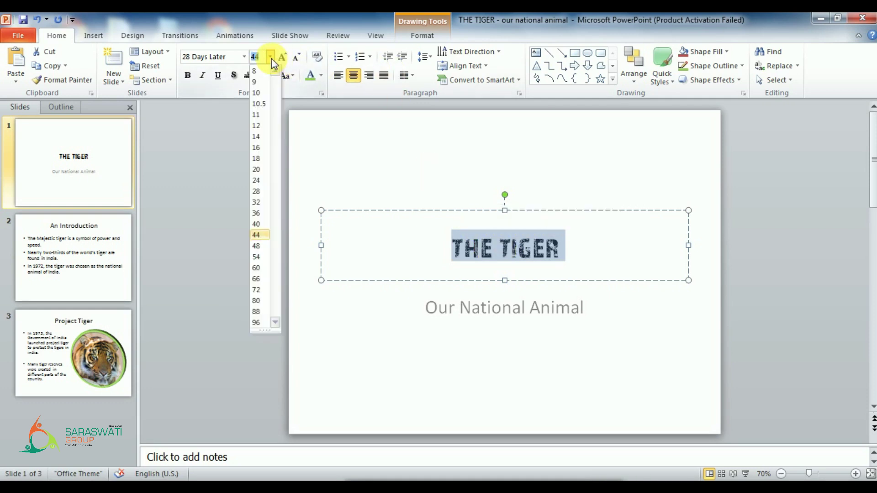
pyautogui.click(260, 323)
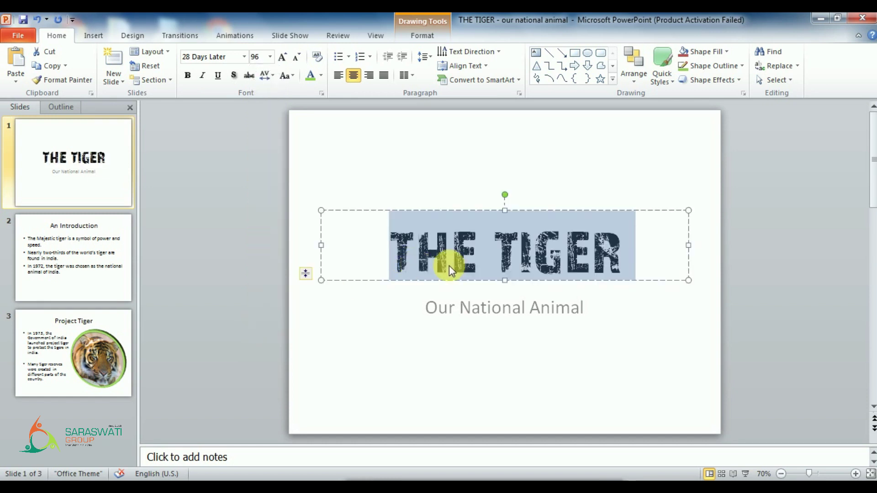
# Step: Grow 'THE TIGER' to size 138 and drag the title box higher, above the subtitle
pyautogui.click(477, 266)
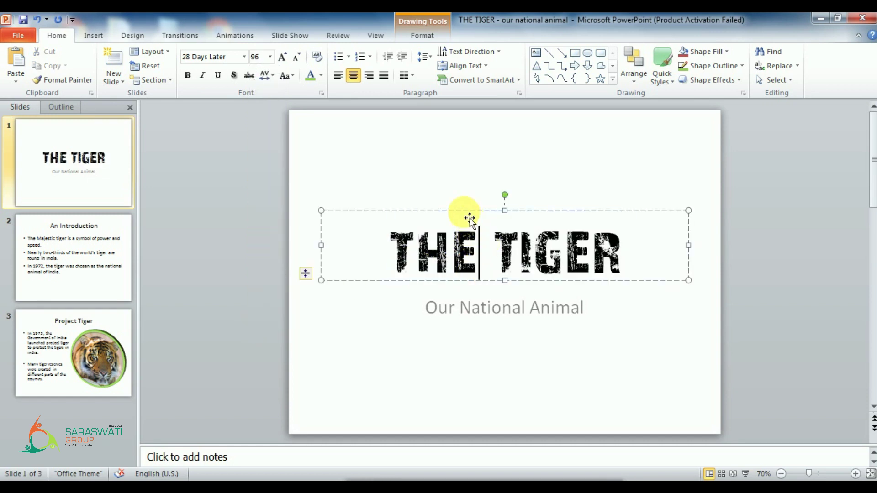
pyautogui.doubleClick(461, 239)
pyautogui.tripleClick(460, 240)
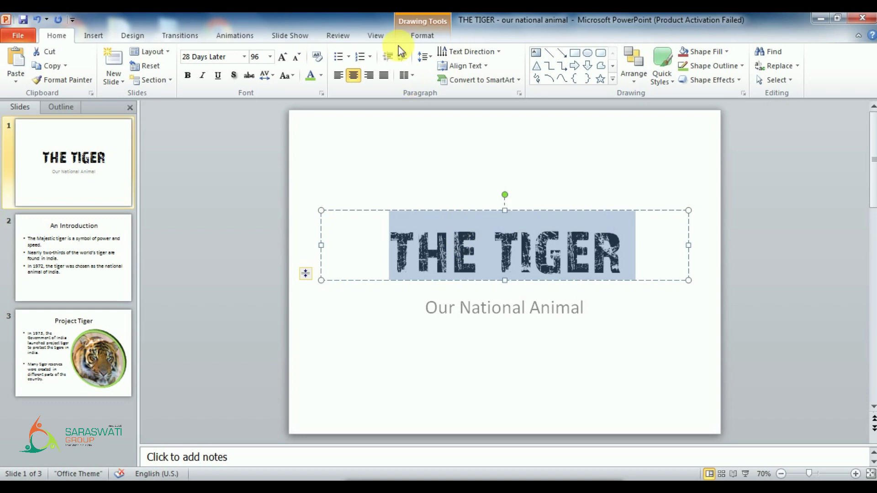
pyautogui.click(282, 56)
pyautogui.click(283, 56)
pyautogui.click(283, 57)
pyautogui.click(283, 57)
pyautogui.click(283, 57)
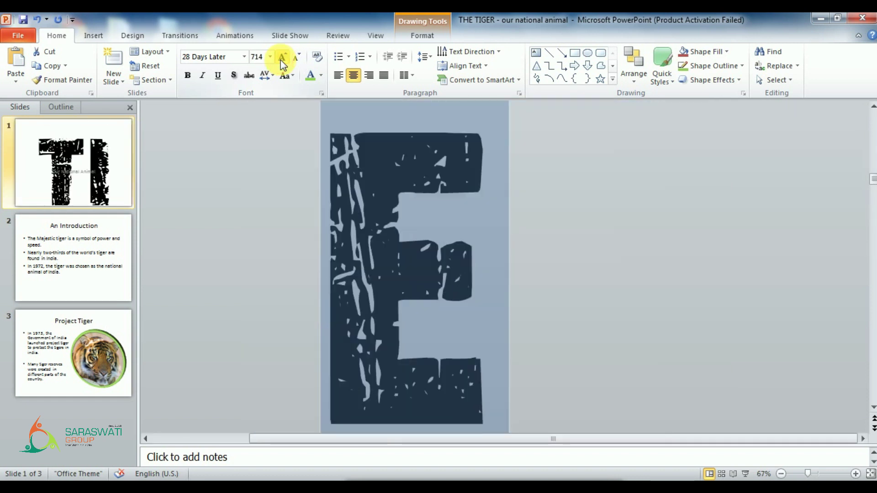
pyautogui.click(296, 58)
pyautogui.click(297, 58)
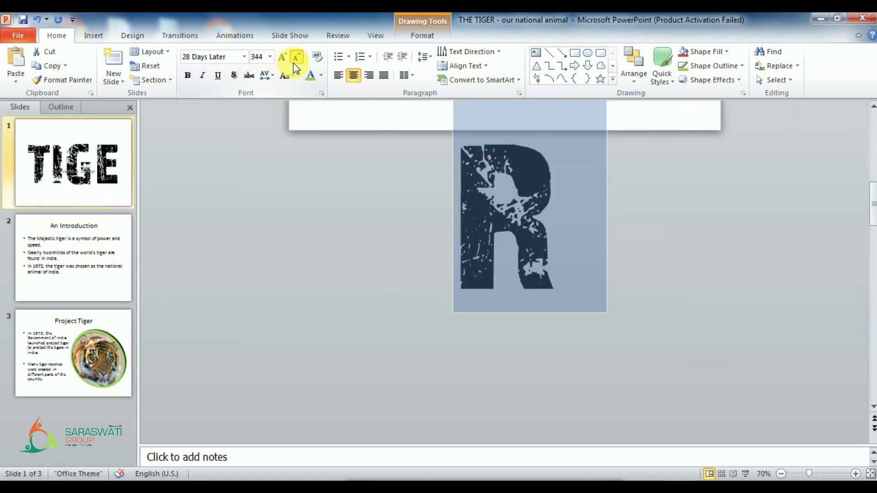
pyautogui.click(296, 58)
pyautogui.click(295, 58)
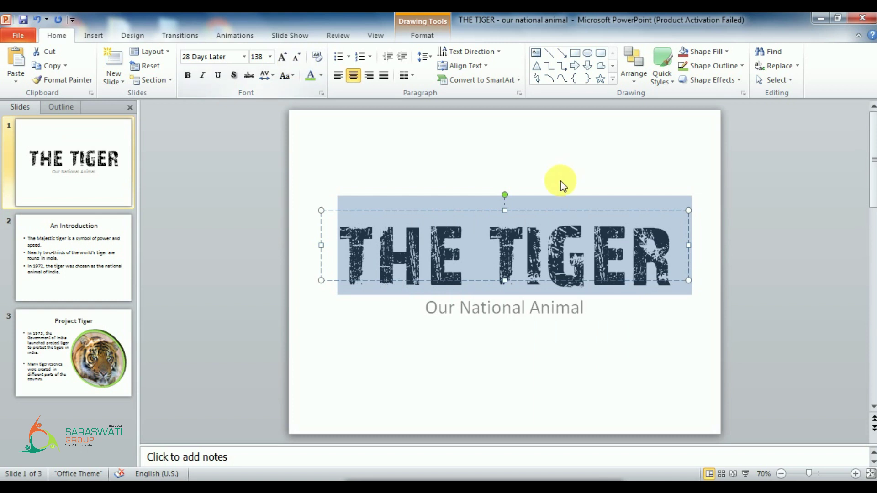
pyautogui.moveTo(526, 210); pyautogui.dragTo(527, 162)
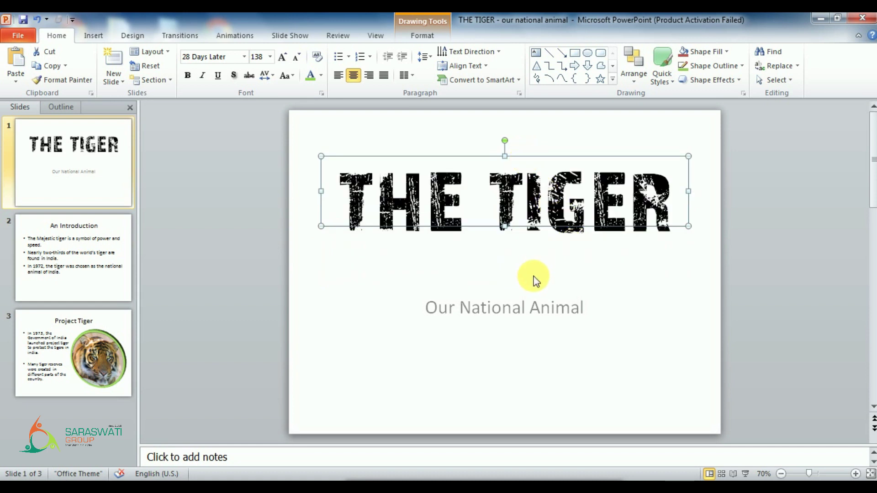
pyautogui.click(532, 273)
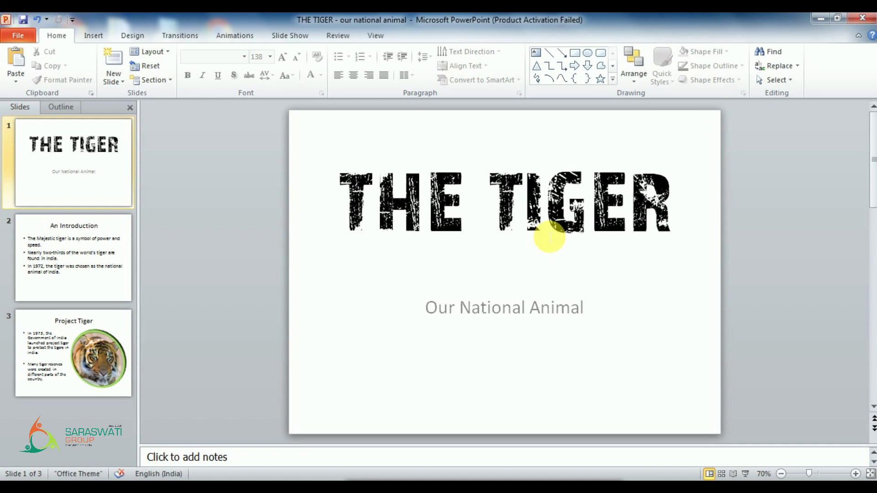
# Step: Step the 'THE TIGER' font size down and up until it settles at 115 on one line
pyautogui.tripleClick(567, 219)
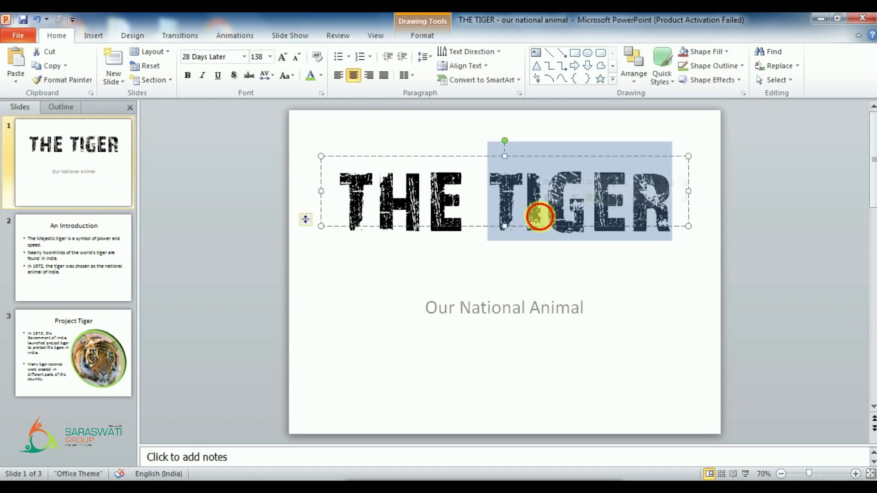
pyautogui.click(297, 56)
pyautogui.click(297, 57)
pyautogui.click(297, 56)
pyautogui.click(298, 57)
pyautogui.click(297, 57)
pyautogui.click(298, 56)
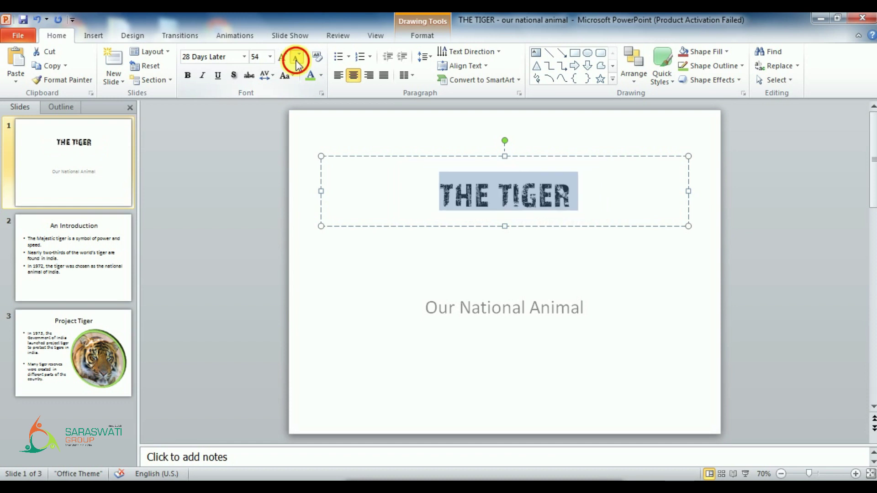
pyautogui.click(297, 57)
pyautogui.click(298, 57)
pyautogui.click(298, 56)
pyautogui.click(297, 57)
pyautogui.click(283, 56)
pyautogui.click(283, 57)
pyautogui.click(283, 56)
pyautogui.click(283, 56)
pyautogui.click(283, 57)
pyautogui.click(284, 56)
pyautogui.click(283, 56)
pyautogui.click(284, 56)
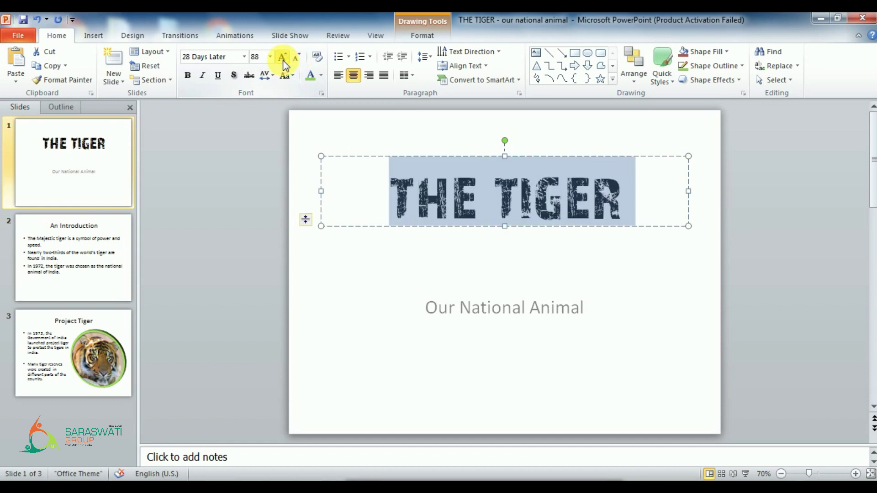
pyautogui.click(283, 57)
pyautogui.click(283, 56)
pyautogui.click(283, 57)
pyautogui.click(284, 57)
pyautogui.click(283, 56)
pyautogui.click(284, 56)
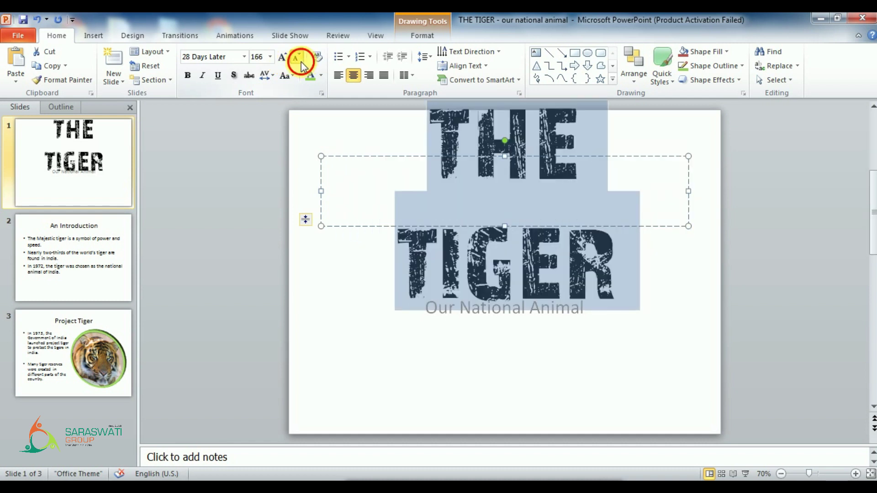
pyautogui.click(297, 58)
pyautogui.click(297, 57)
pyautogui.click(297, 58)
pyautogui.click(297, 57)
pyautogui.click(283, 58)
pyautogui.click(282, 58)
pyautogui.click(296, 58)
pyautogui.click(283, 57)
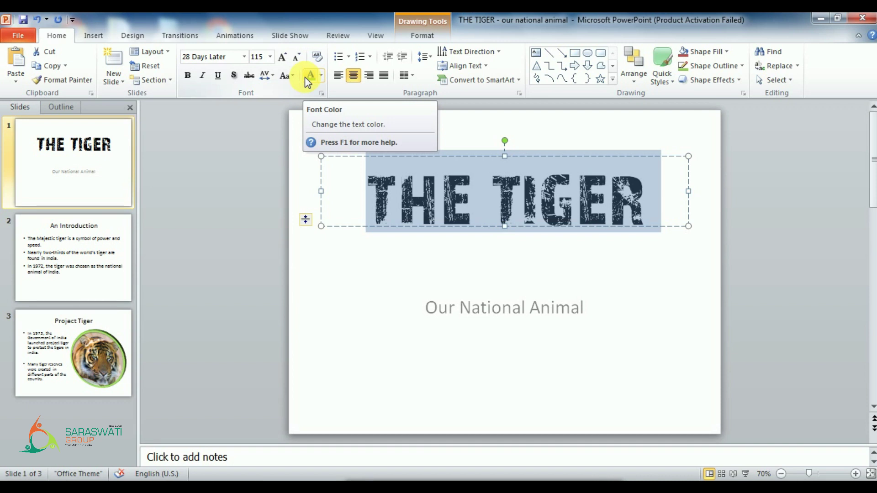
pyautogui.click(188, 81)
pyautogui.click(188, 82)
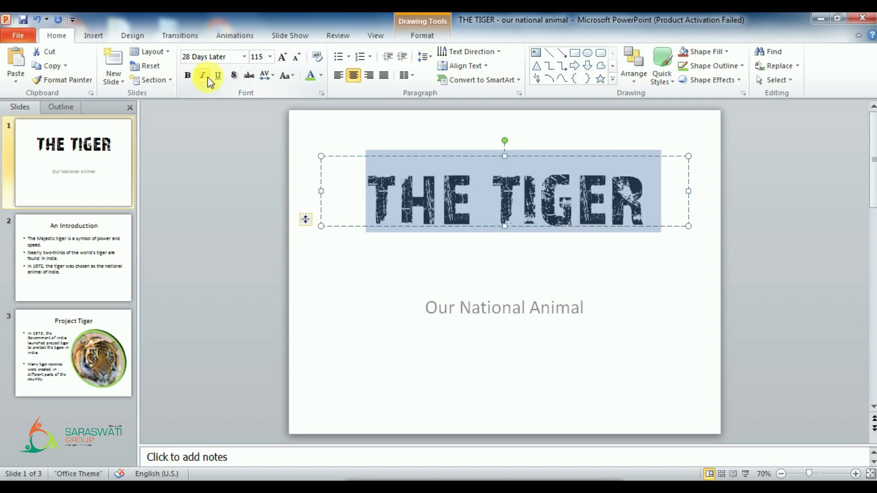
pyautogui.click(202, 77)
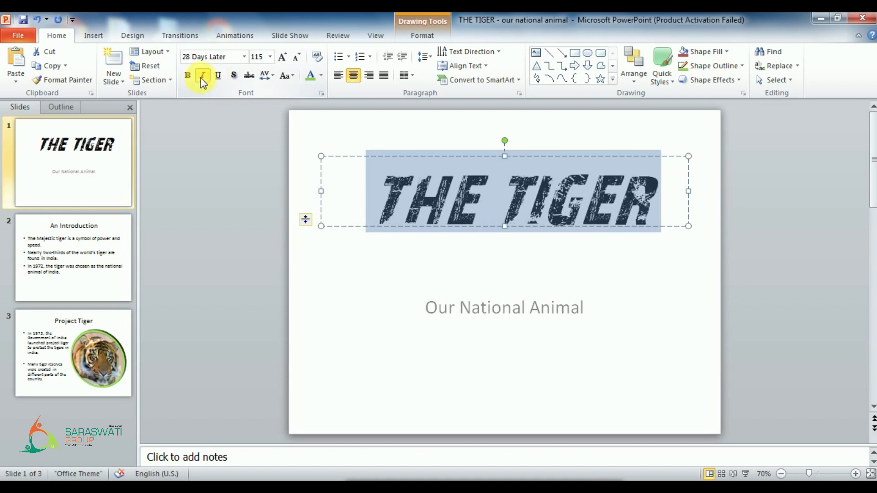
pyautogui.click(201, 78)
pyautogui.click(218, 78)
pyautogui.click(218, 78)
pyautogui.click(222, 82)
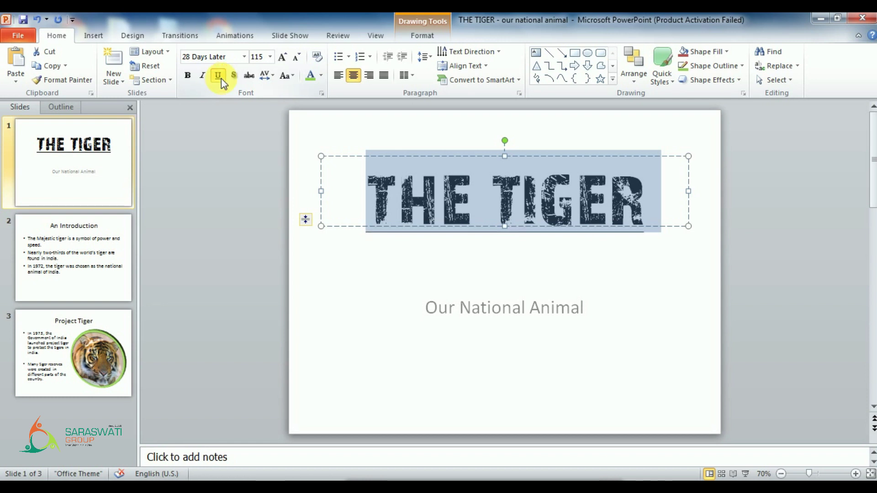
pyautogui.click(222, 81)
pyautogui.click(221, 81)
pyautogui.click(221, 81)
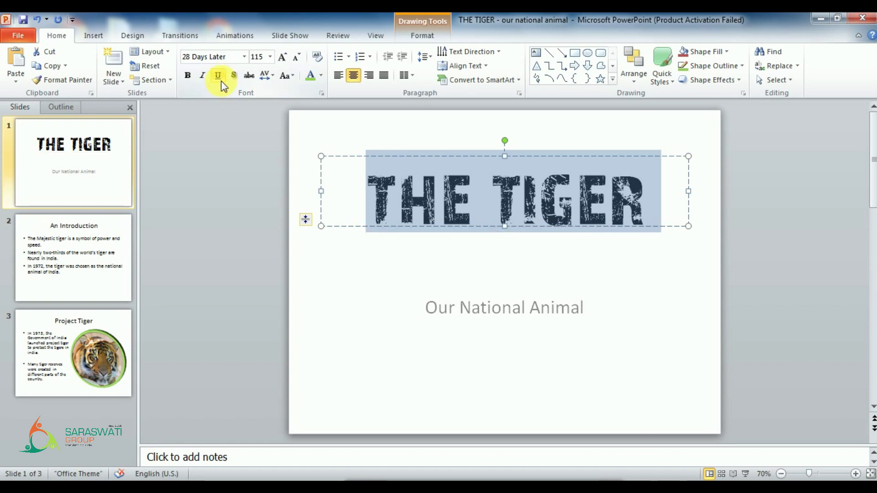
pyautogui.click(856, 474)
# Step: Zoom the slide to 110% and add a text shadow to the title letters
pyautogui.click(856, 474)
pyautogui.click(856, 473)
pyautogui.click(856, 474)
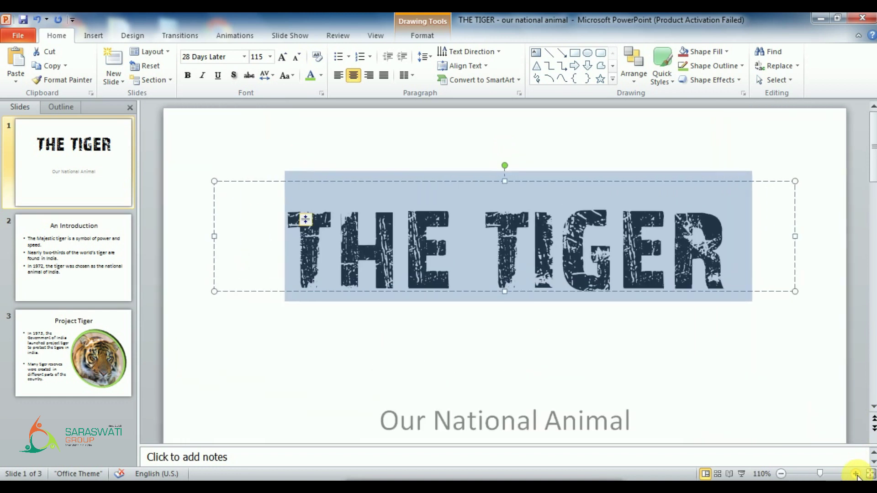
pyautogui.click(235, 76)
pyautogui.click(234, 76)
pyautogui.click(234, 76)
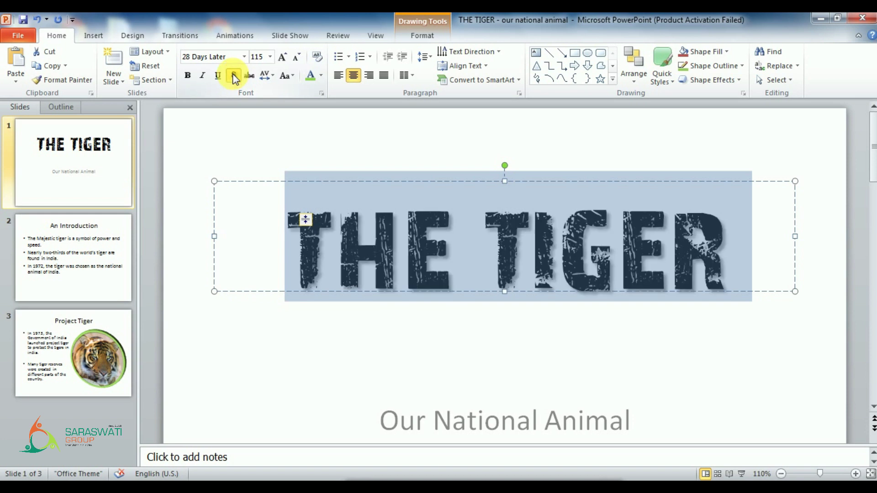
pyautogui.click(235, 76)
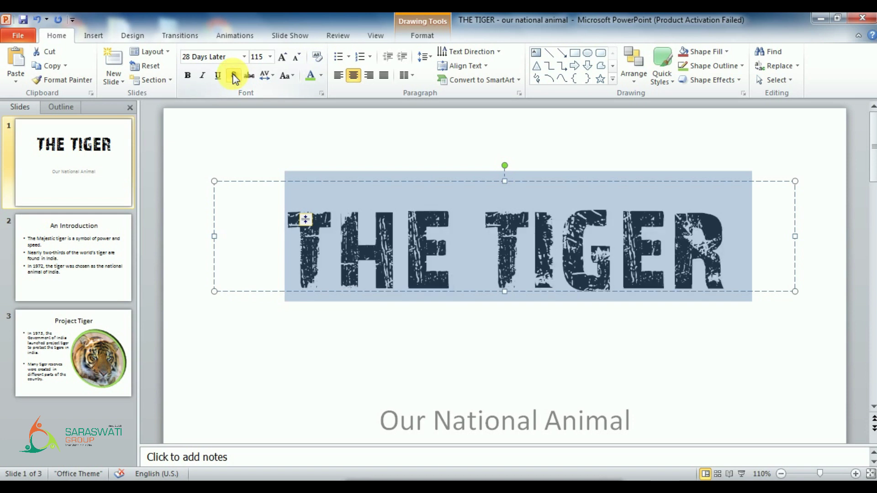
pyautogui.click(234, 76)
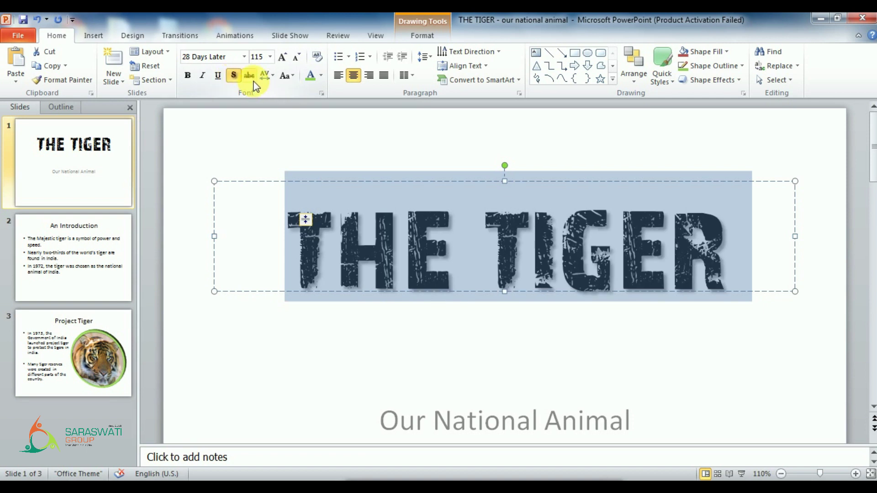
# Step: Try strikethrough on the title, turn it back off, and reselect the whole title
pyautogui.click(254, 77)
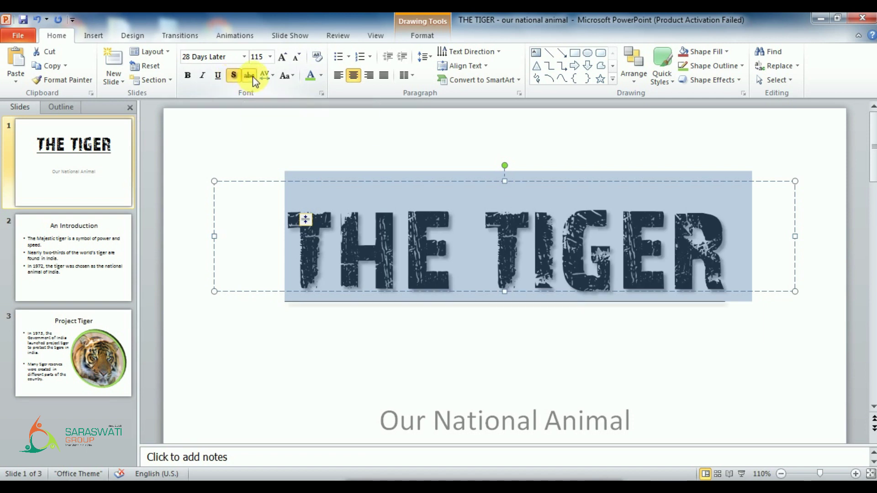
pyautogui.click(253, 76)
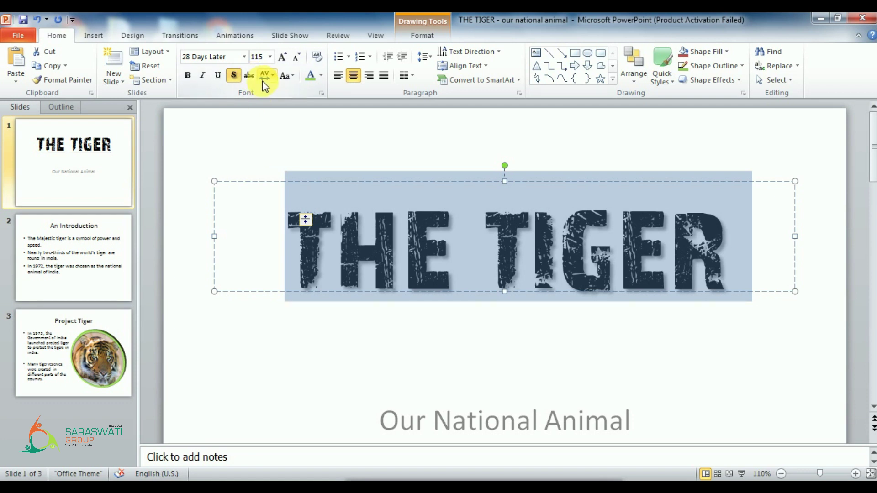
pyautogui.click(250, 76)
pyautogui.click(250, 76)
pyautogui.click(308, 249)
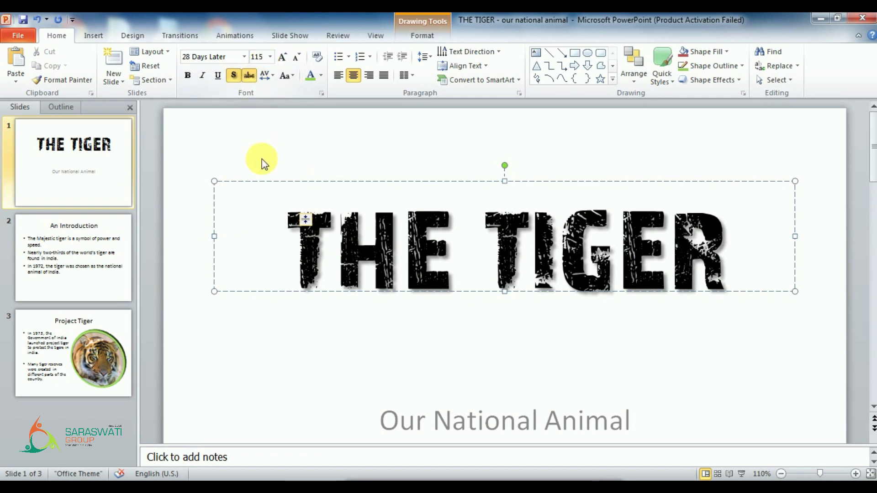
pyautogui.click(249, 77)
pyautogui.moveTo(313, 290); pyautogui.dragTo(750, 256)
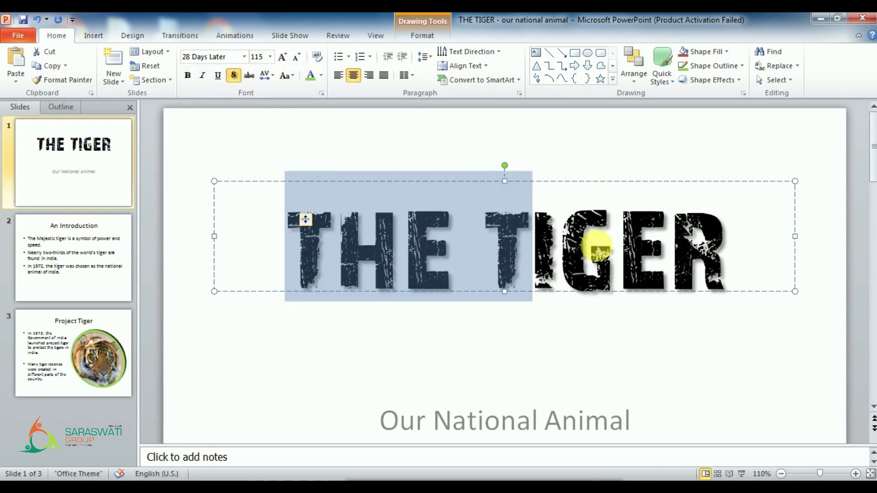
pyautogui.click(262, 81)
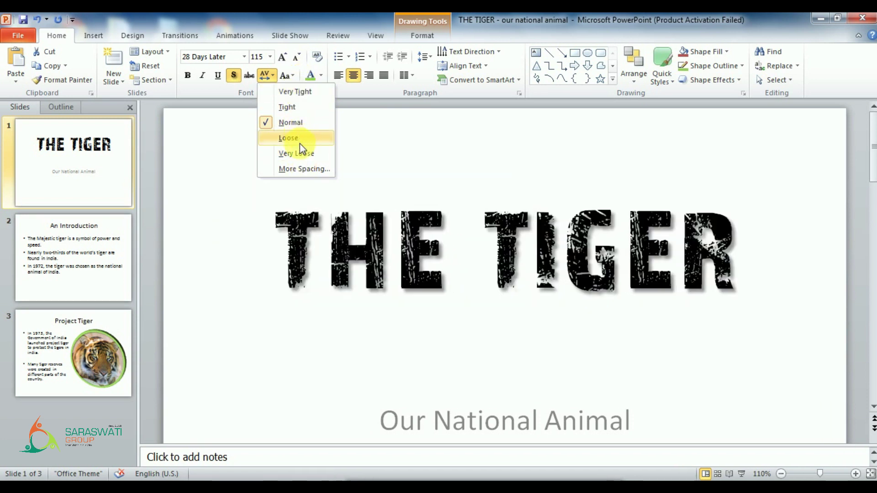
# Step: Apply Very Loose character spacing to the 'THE TIGER' title
pyautogui.click(303, 158)
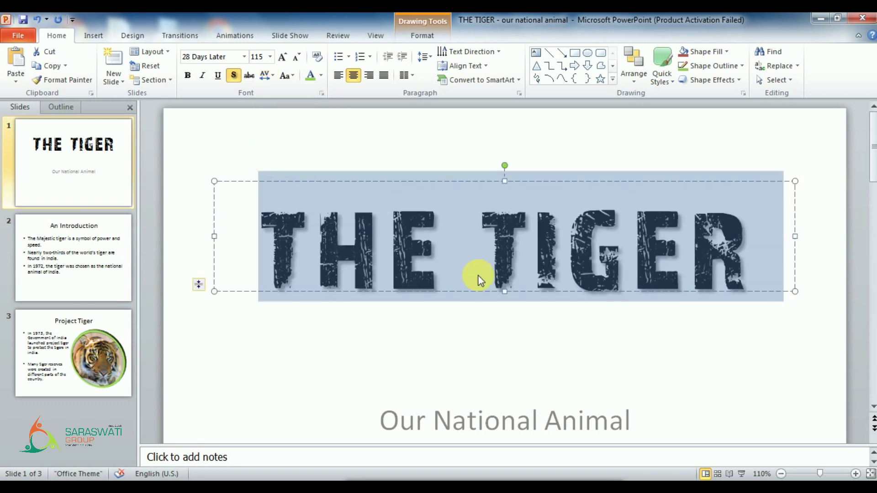
pyautogui.click(478, 275)
pyautogui.moveTo(265, 242); pyautogui.dragTo(727, 300)
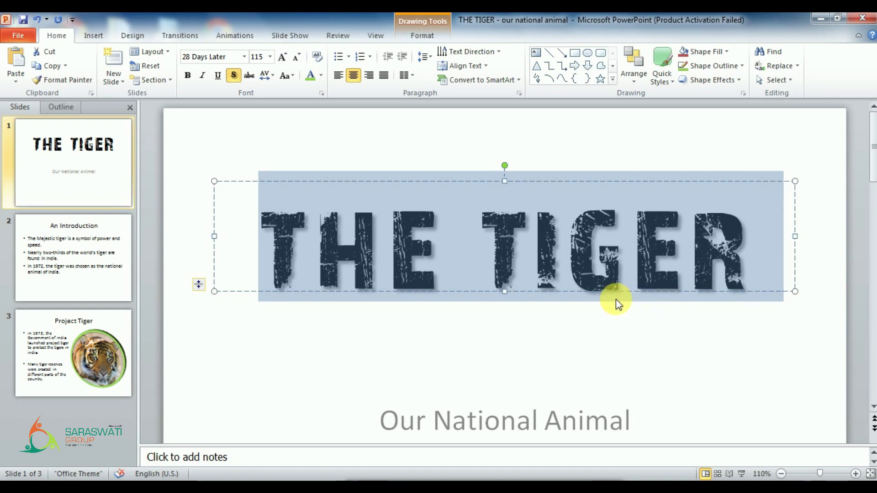
pyautogui.click(290, 82)
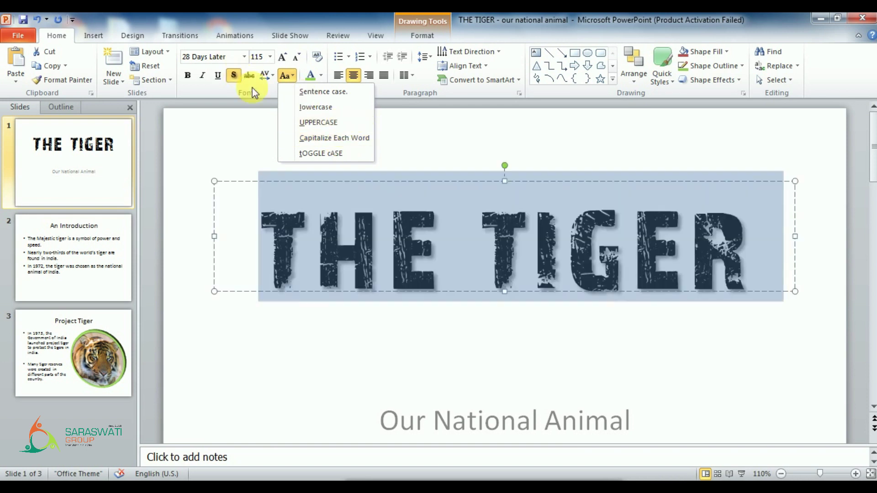
# Step: Colour 'THE TIGER' light blue from the Font Color palette, then zoom out to 70%
pyautogui.click(282, 76)
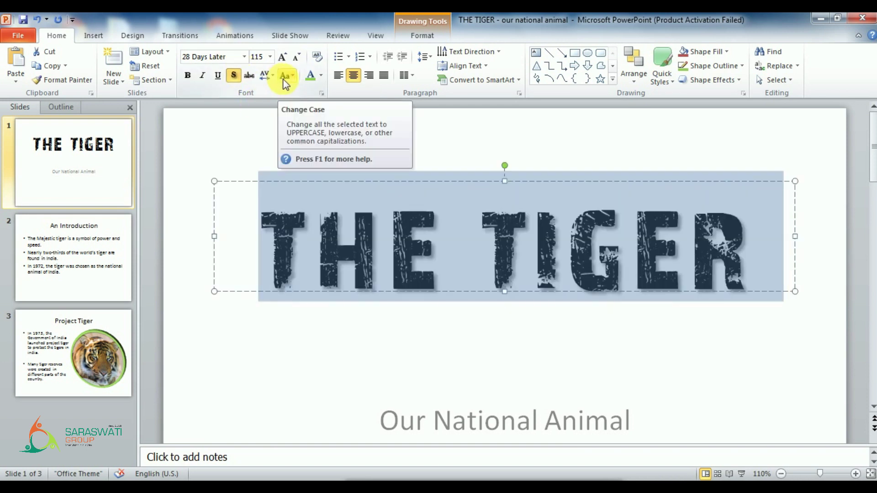
pyautogui.click(311, 81)
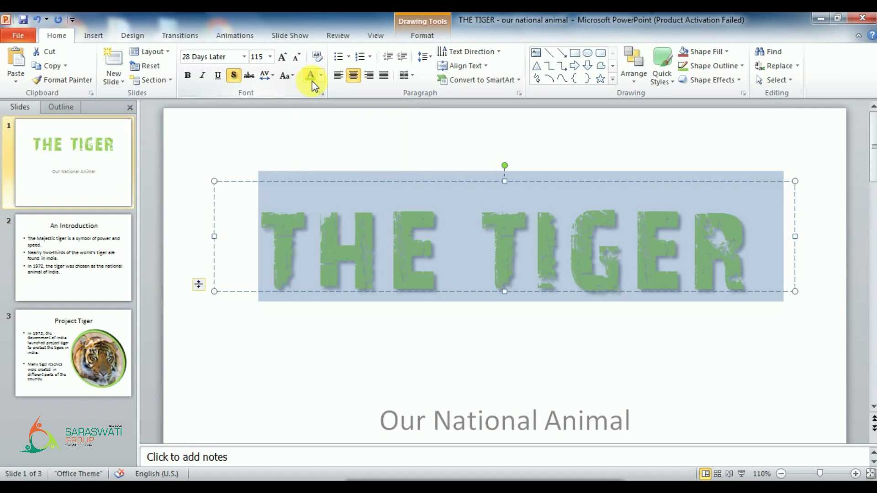
pyautogui.click(363, 306)
pyautogui.tripleClick(335, 271)
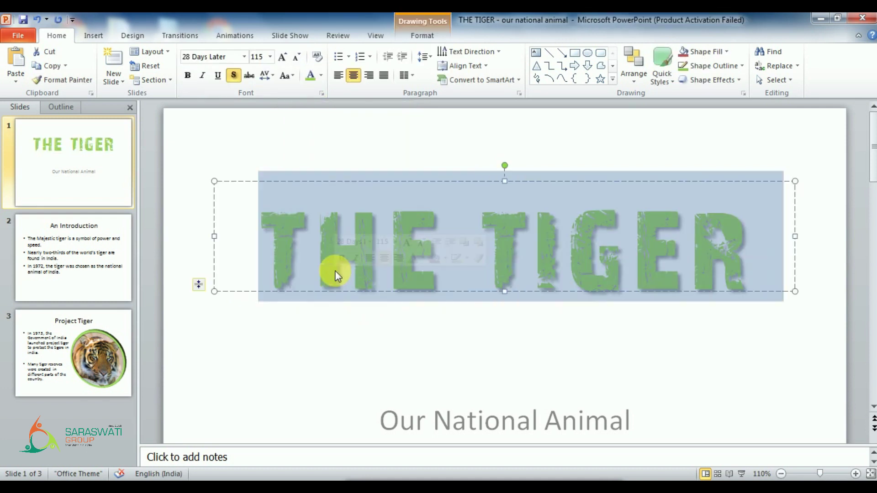
pyautogui.click(321, 75)
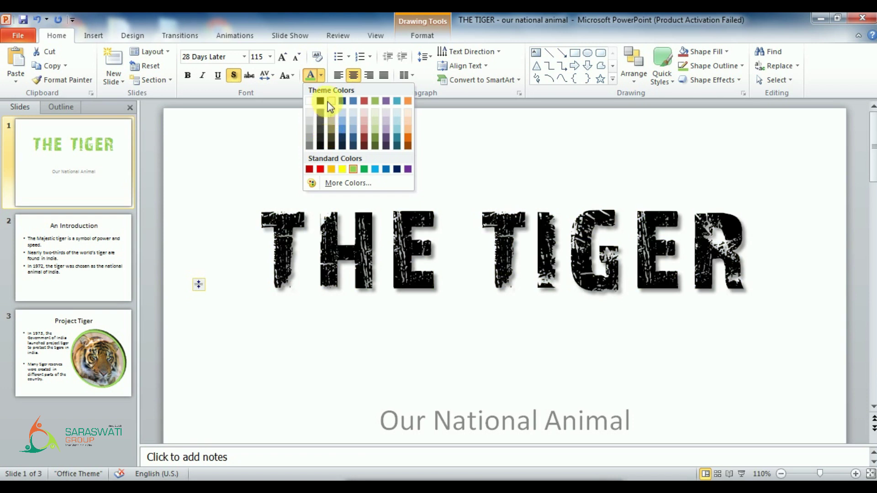
pyautogui.click(375, 171)
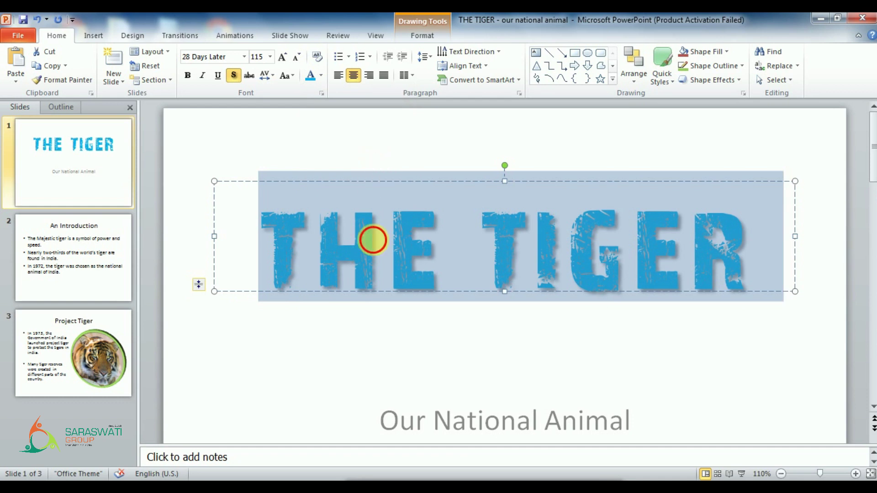
pyautogui.click(291, 292)
pyautogui.click(244, 365)
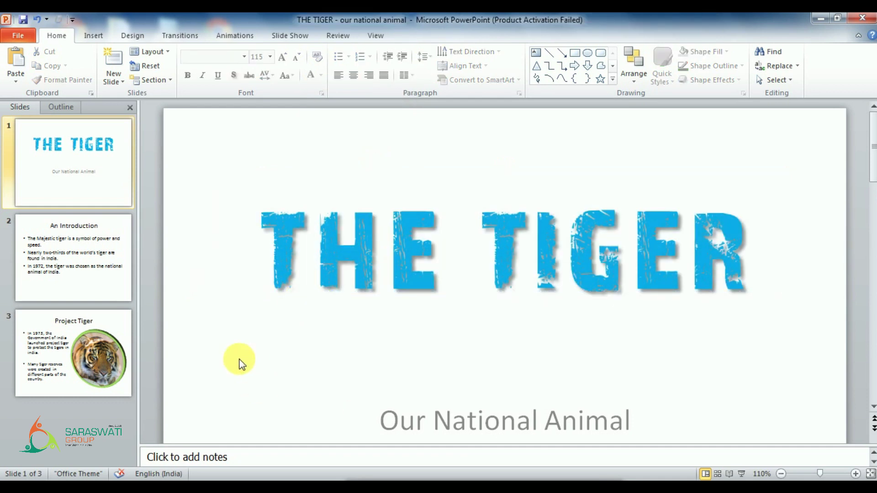
pyautogui.click(781, 475)
pyautogui.click(782, 476)
pyautogui.click(781, 476)
pyautogui.click(781, 475)
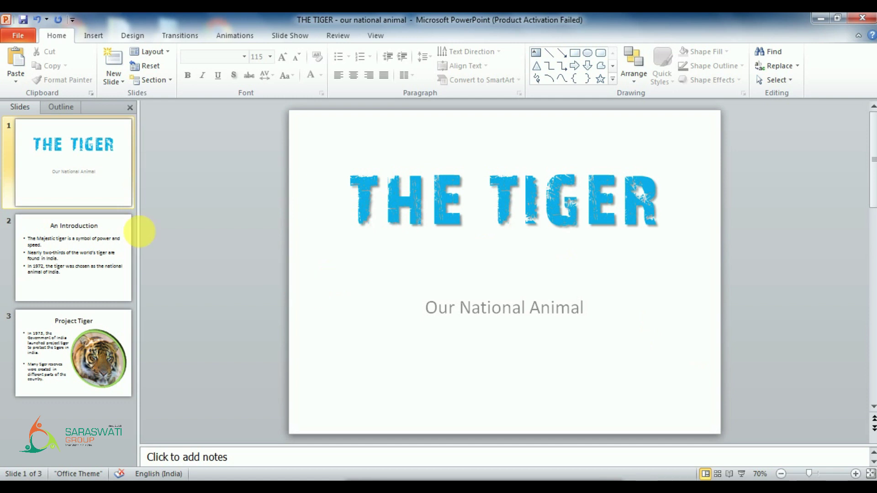
# Step: On slide 2, colour the 'An Introduction' title teal
pyautogui.click(83, 241)
pyautogui.click(450, 166)
pyautogui.tripleClick(446, 164)
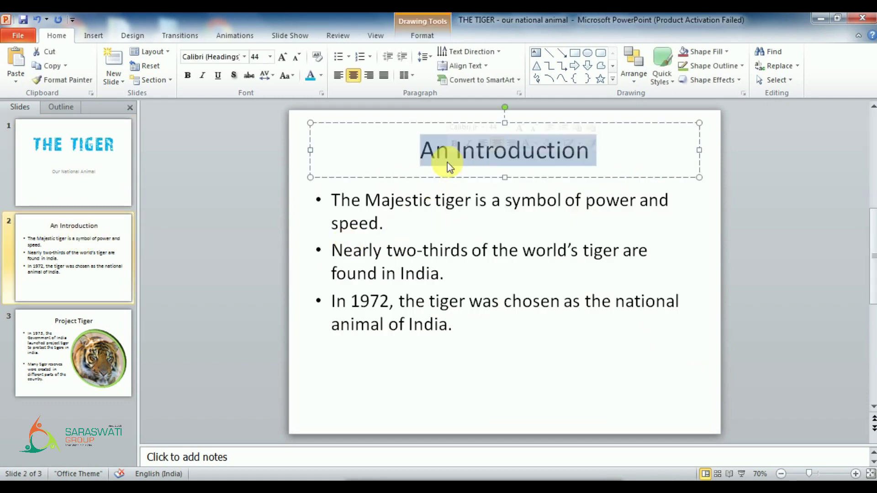
pyautogui.click(311, 76)
pyautogui.click(346, 201)
# Step: Colour the first bullet light green and the second bullet blue
pyautogui.moveTo(333, 201)
pyautogui.mouseDown()
pyautogui.moveTo(430, 244)
pyautogui.moveTo(391, 226)
pyautogui.mouseUp()
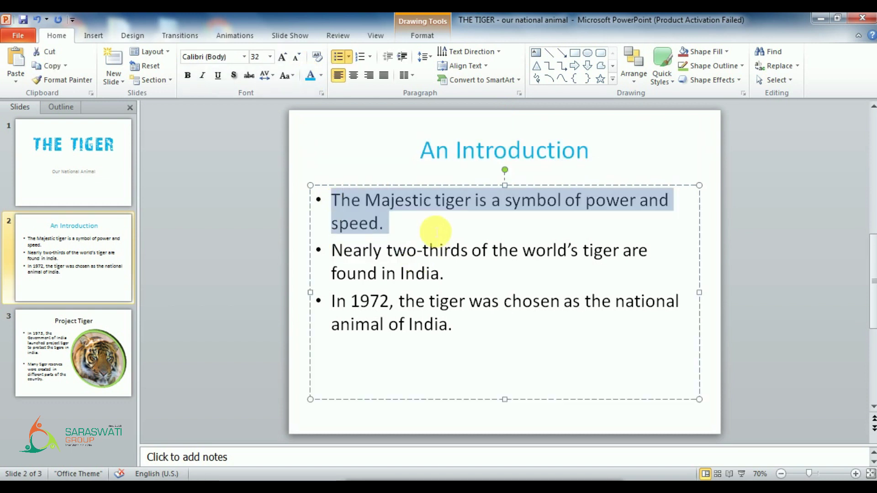
pyautogui.click(321, 76)
pyautogui.click(355, 170)
pyautogui.moveTo(332, 252)
pyautogui.mouseDown()
pyautogui.moveTo(468, 274)
pyautogui.moveTo(299, 246)
pyautogui.mouseUp()
pyautogui.click(310, 76)
pyautogui.click(477, 332)
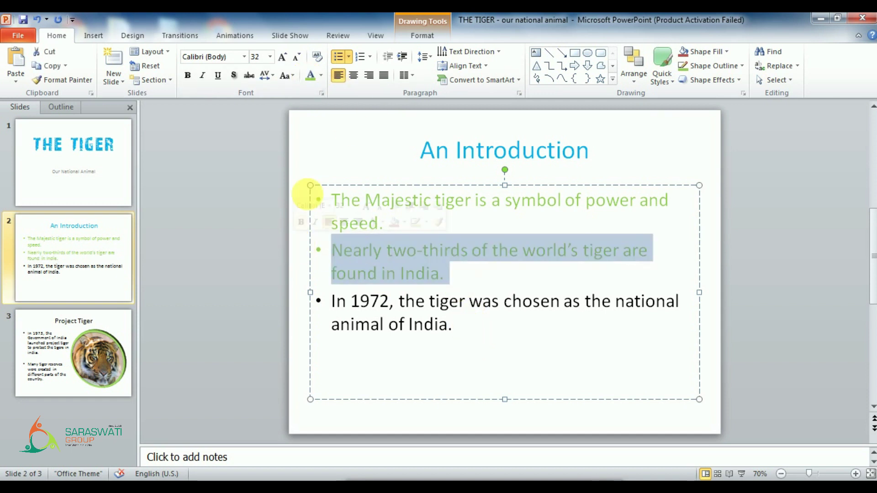
pyautogui.click(321, 76)
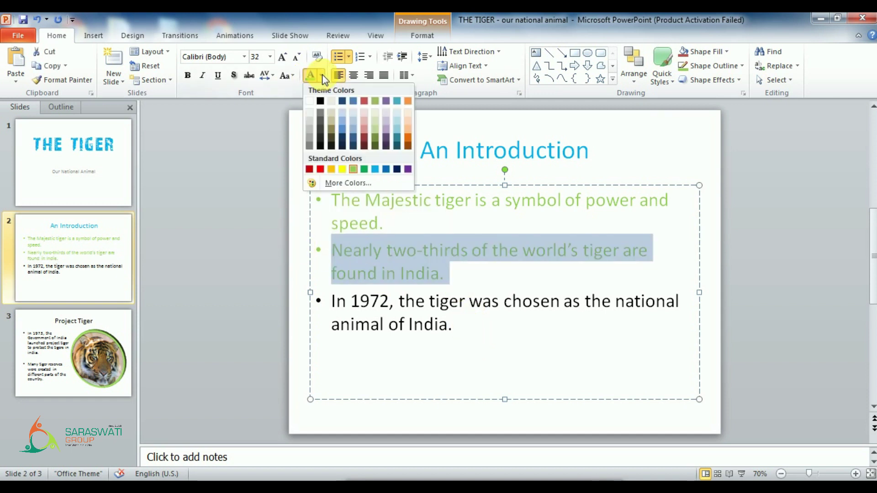
pyautogui.click(385, 174)
pyautogui.click(500, 331)
# Step: Make the third bullet orange, then move on to slide 3
pyautogui.moveTo(500, 331); pyautogui.dragTo(332, 301)
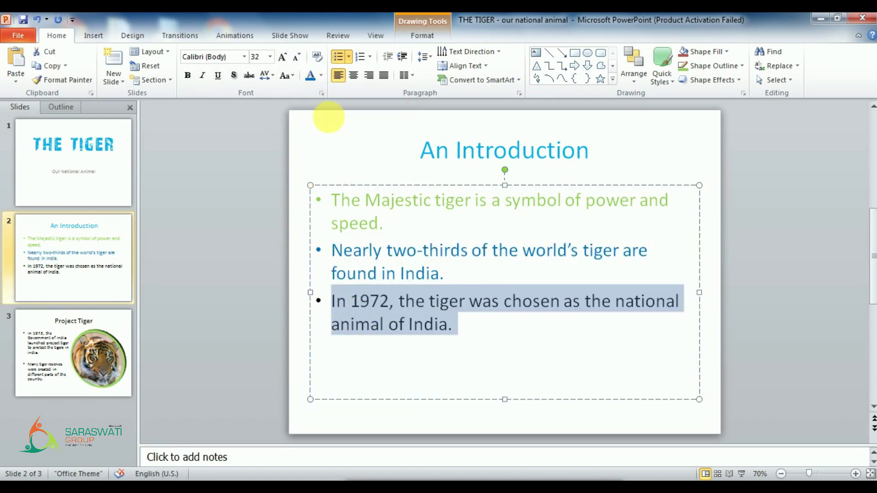
pyautogui.click(323, 81)
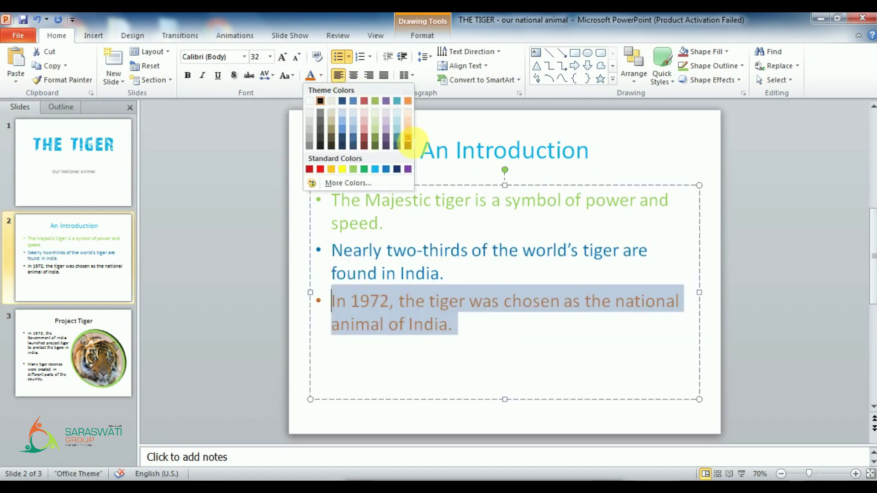
pyautogui.click(402, 140)
pyautogui.click(619, 328)
pyautogui.click(739, 312)
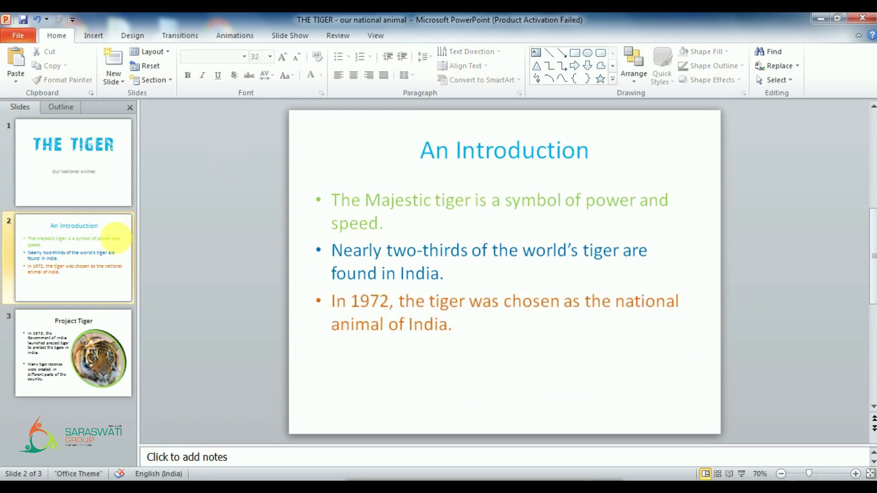
pyautogui.click(60, 329)
pyautogui.moveTo(521, 149); pyautogui.dragTo(483, 151)
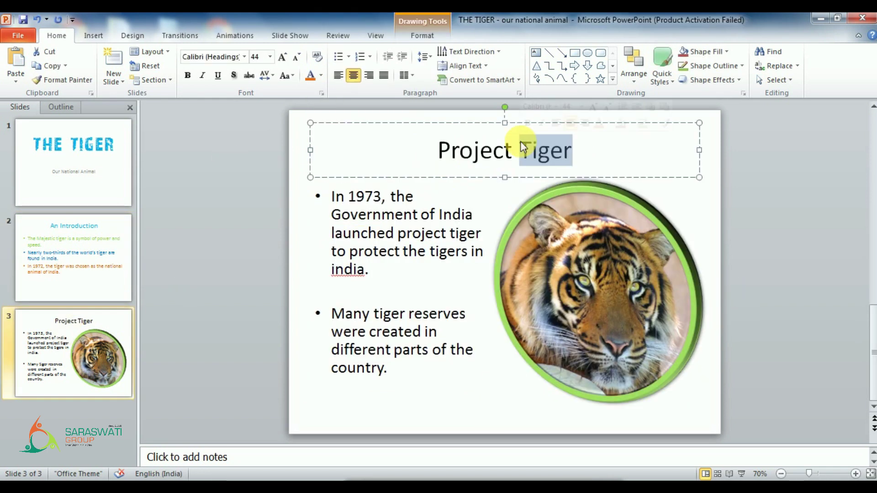
# Step: Make slide 3's 'Project Tiger' title orange
pyautogui.tripleClick(478, 147)
pyautogui.click(311, 75)
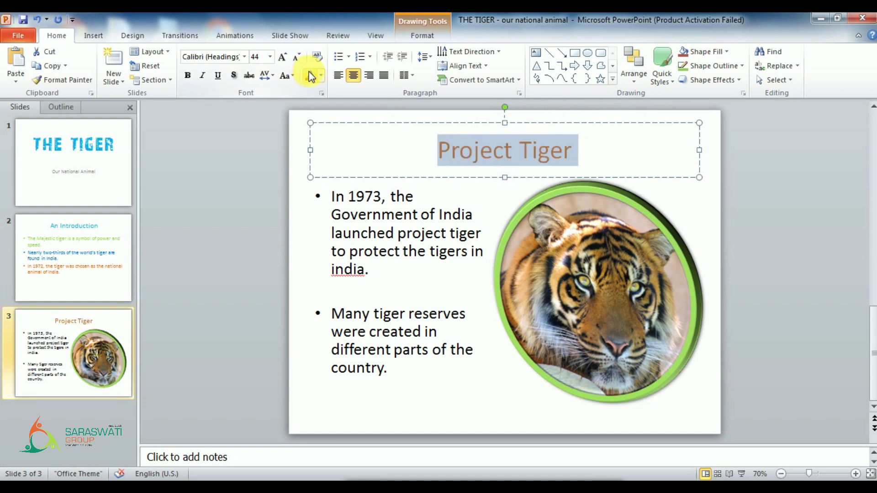
pyautogui.click(383, 280)
# Step: Colour the first bullet dark blue and the second bullet teal
pyautogui.moveTo(332, 197); pyautogui.dragTo(517, 269)
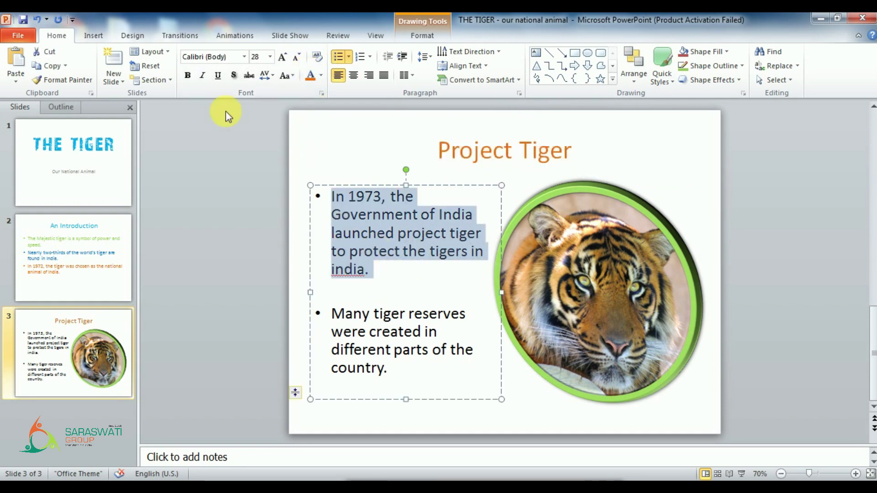
pyautogui.click(321, 77)
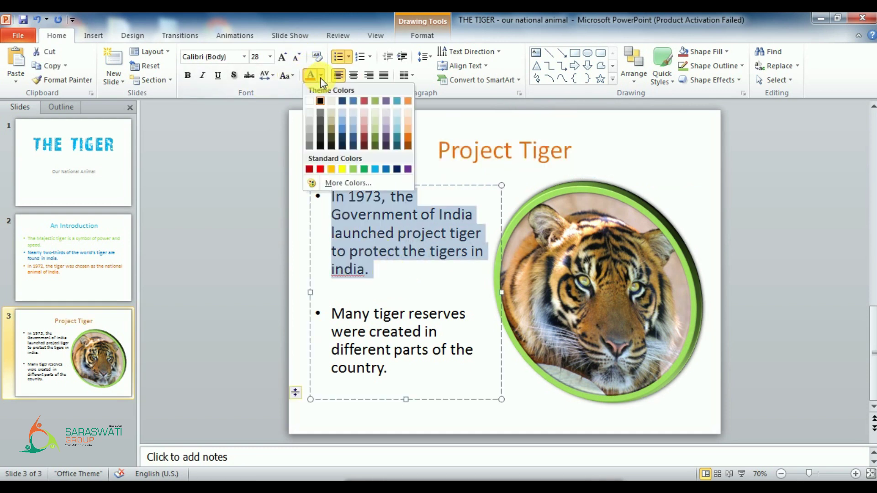
pyautogui.click(342, 101)
pyautogui.moveTo(411, 396); pyautogui.dragTo(315, 318)
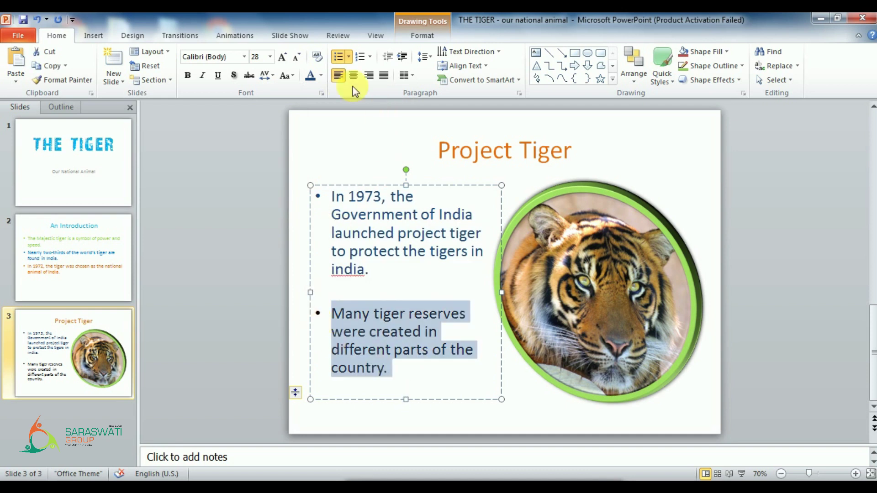
pyautogui.click(322, 77)
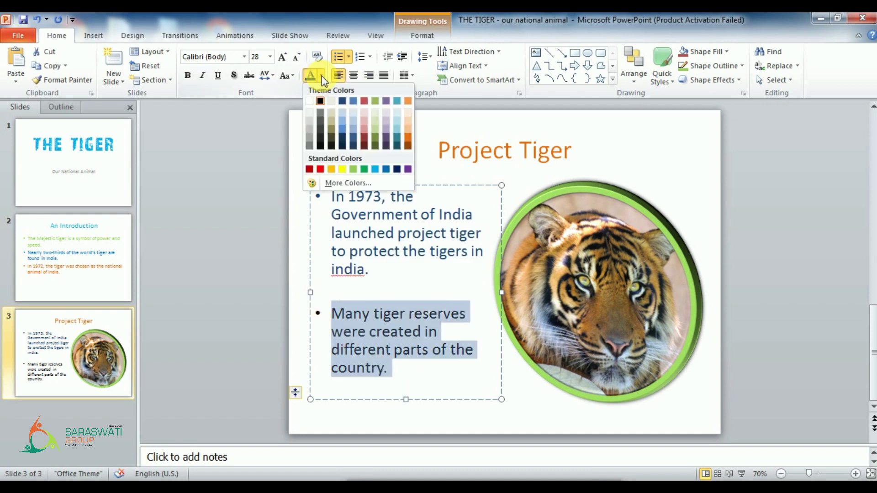
pyautogui.click(397, 102)
# Step: Deselect the text box and save the presentation
pyautogui.click(402, 371)
pyautogui.click(190, 239)
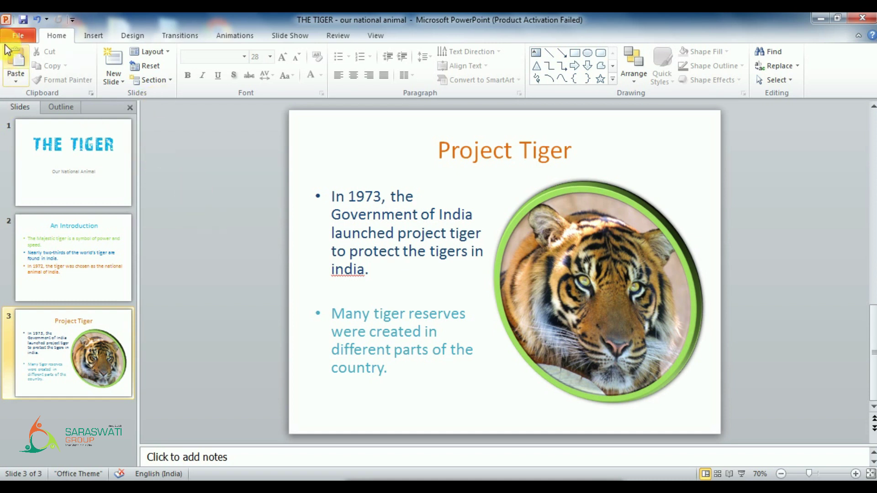
pyautogui.click(22, 17)
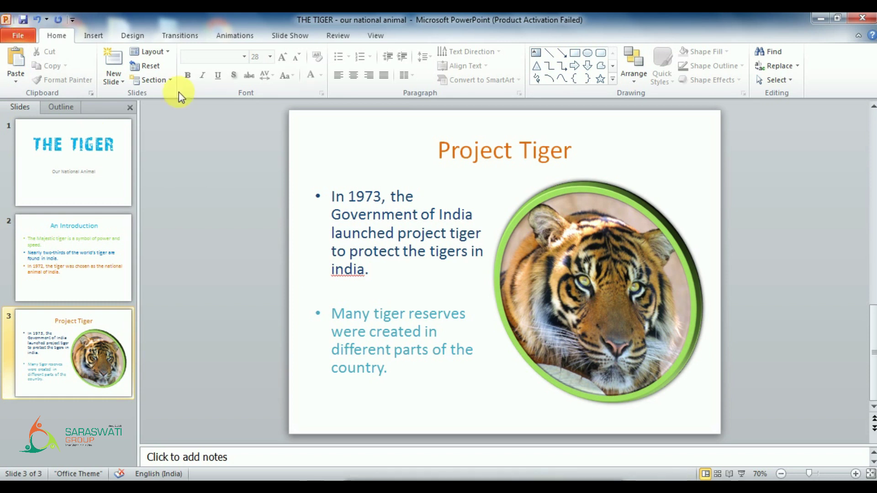
# Step: Close PowerPoint and relaunch PowerPoint 2010 by searching 'power' in the Start menu
pyautogui.click(864, 19)
pyautogui.press('super')
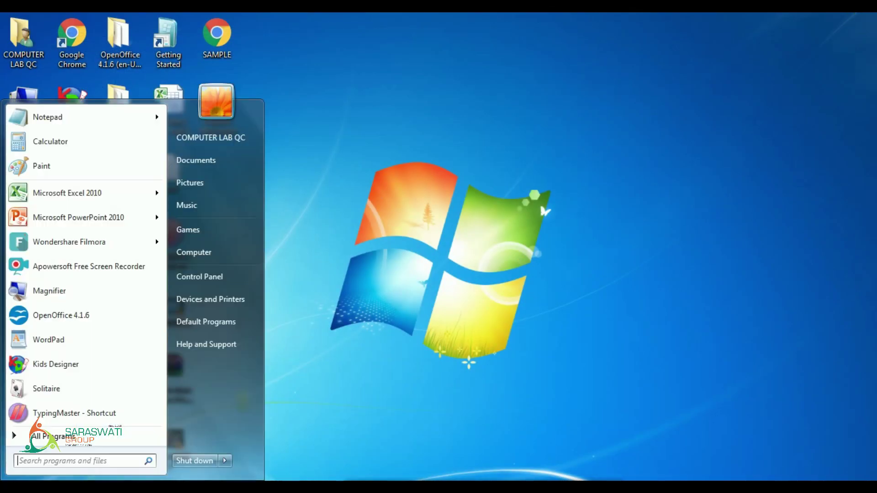
pyautogui.click(70, 465)
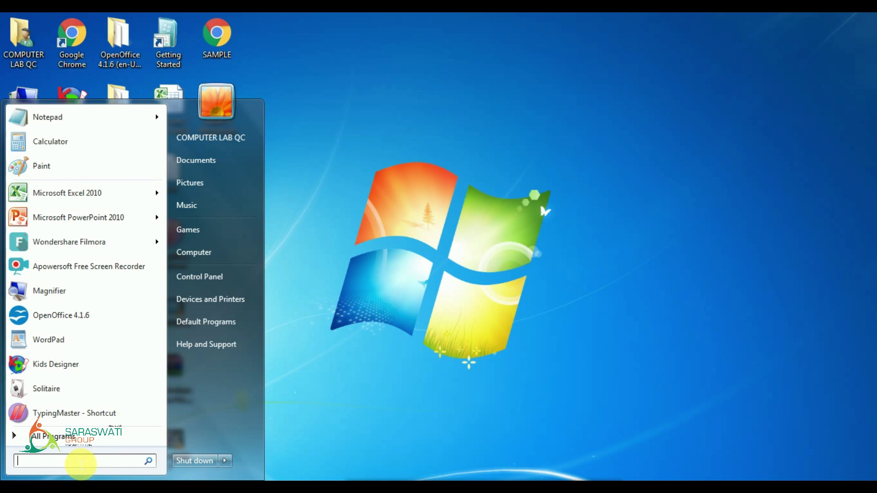
pyautogui.write('power')
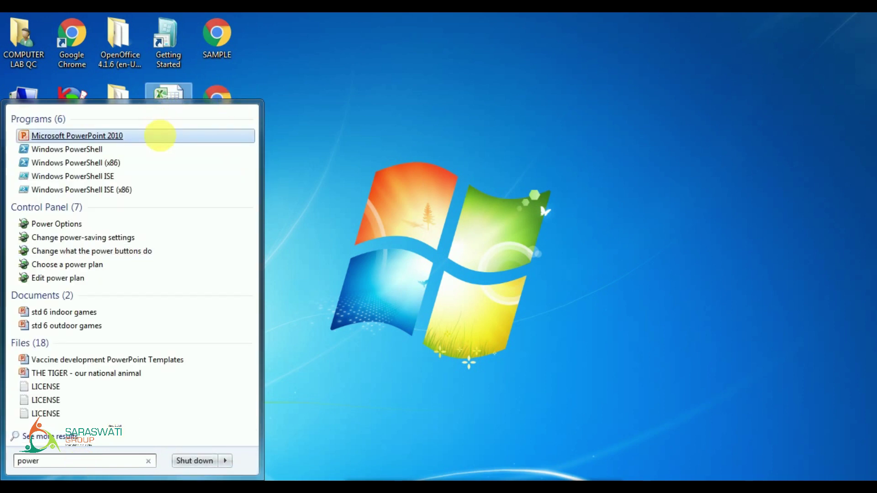
pyautogui.click(160, 135)
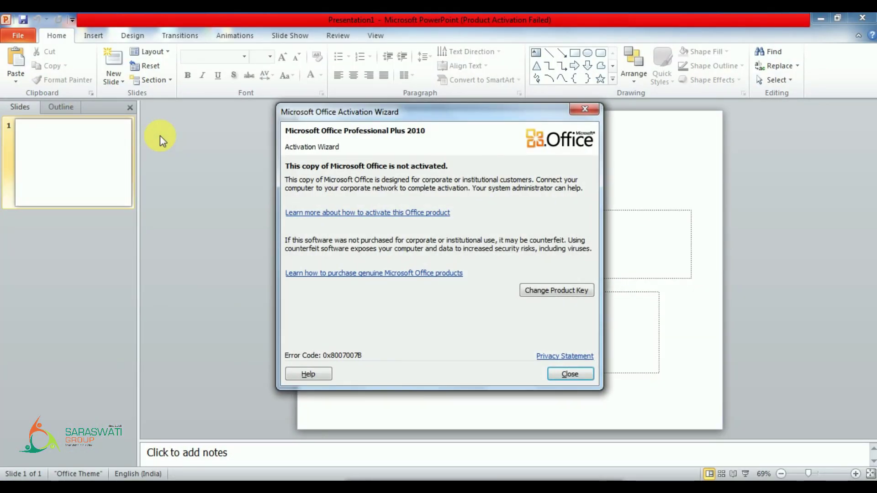
# Step: Dismiss the activation notice and reopen 'THE TIGER - our national animal' from Recent
pyautogui.click(584, 109)
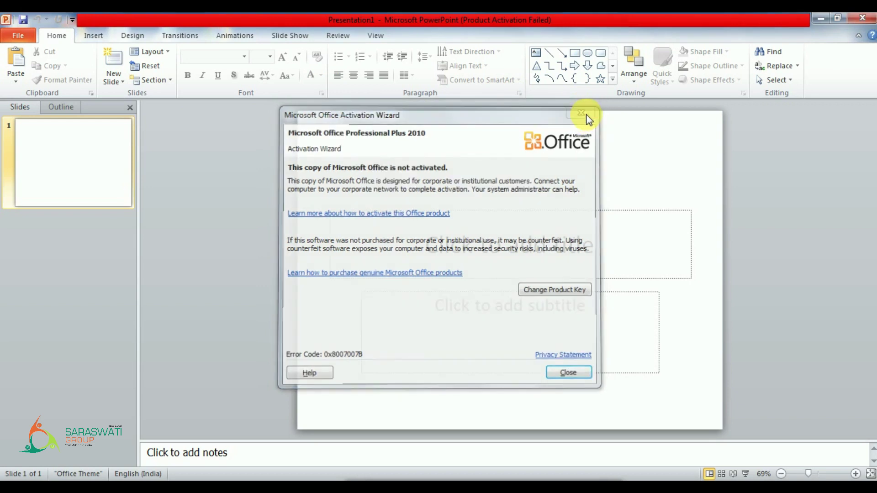
pyautogui.click(18, 37)
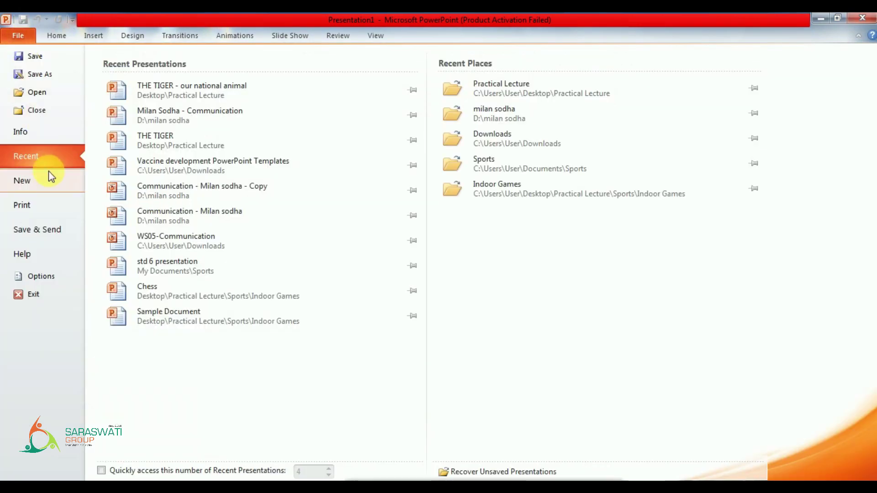
pyautogui.click(209, 91)
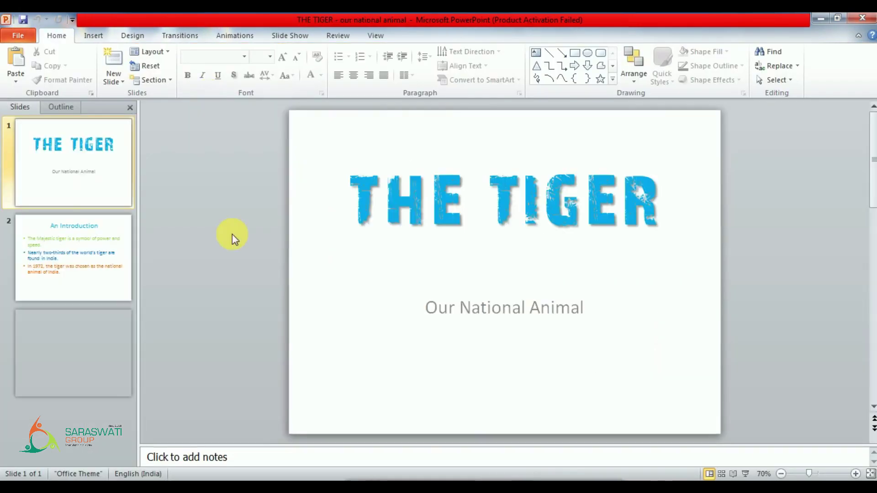
# Step: Browse slides 1, 2 and 3 to check the saved formatting
pyautogui.click(62, 246)
pyautogui.click(58, 360)
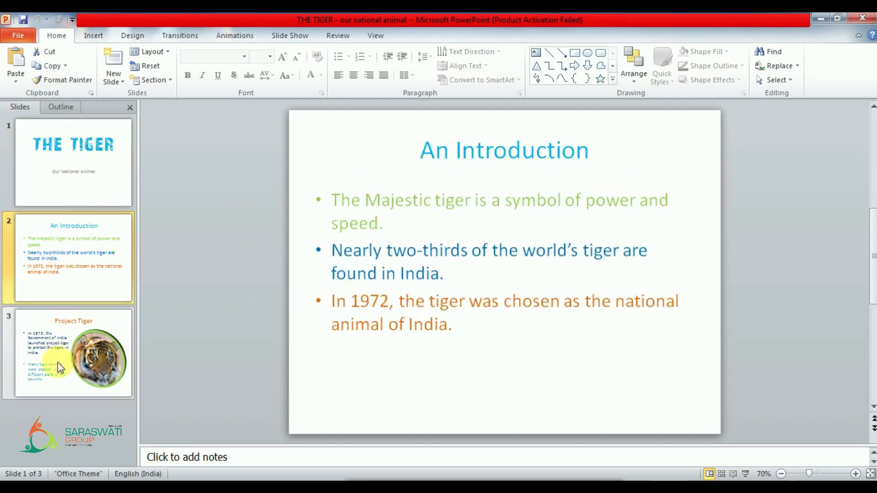
pyautogui.click(73, 174)
pyautogui.click(73, 256)
pyautogui.click(88, 361)
pyautogui.click(84, 185)
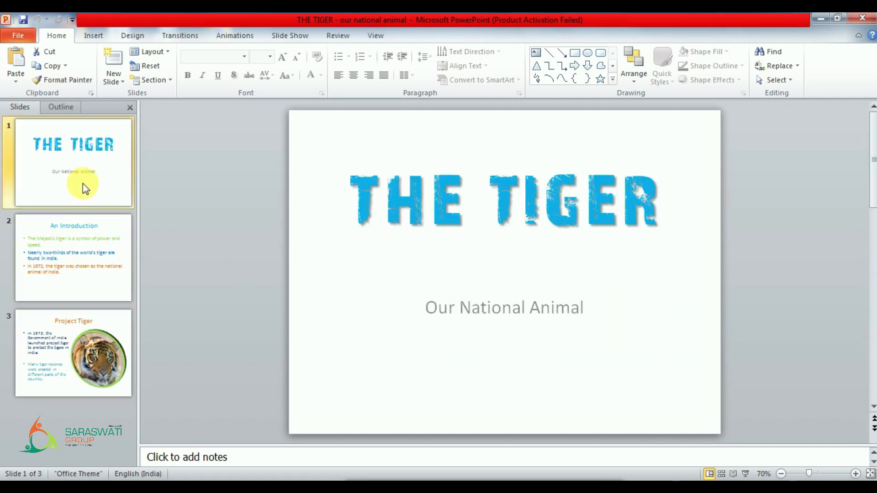
pyautogui.click(70, 359)
pyautogui.click(75, 256)
pyautogui.click(86, 195)
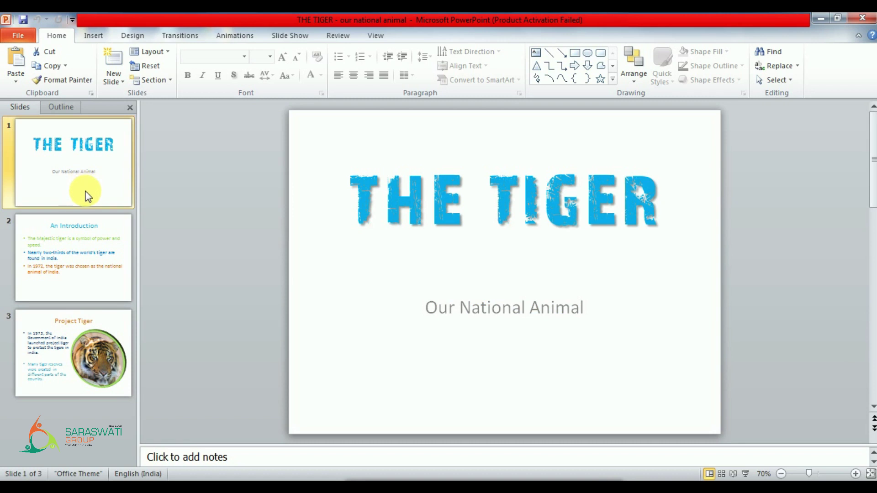